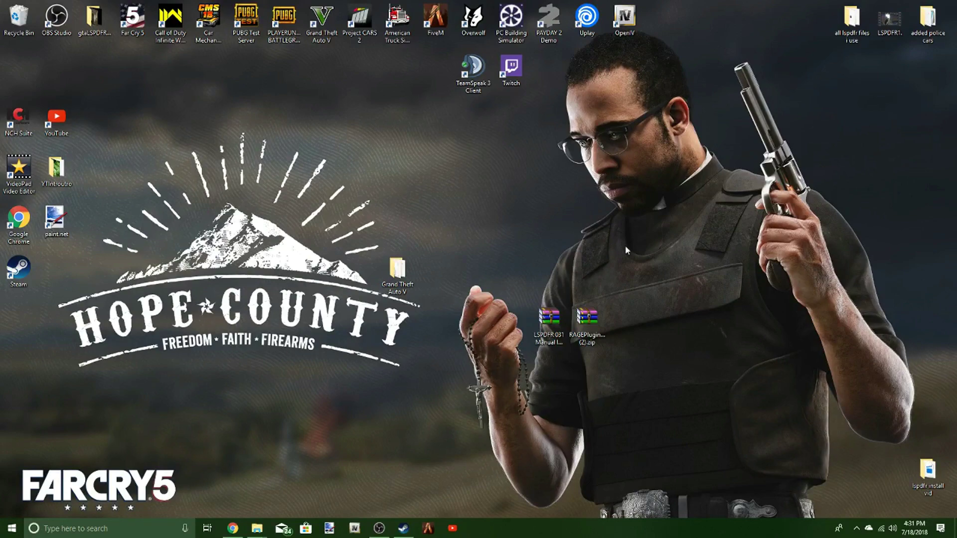
Bring up Chrome and enter LSPDFR.COm in the address bar to load lcpdfr.com
left_click(233, 528)
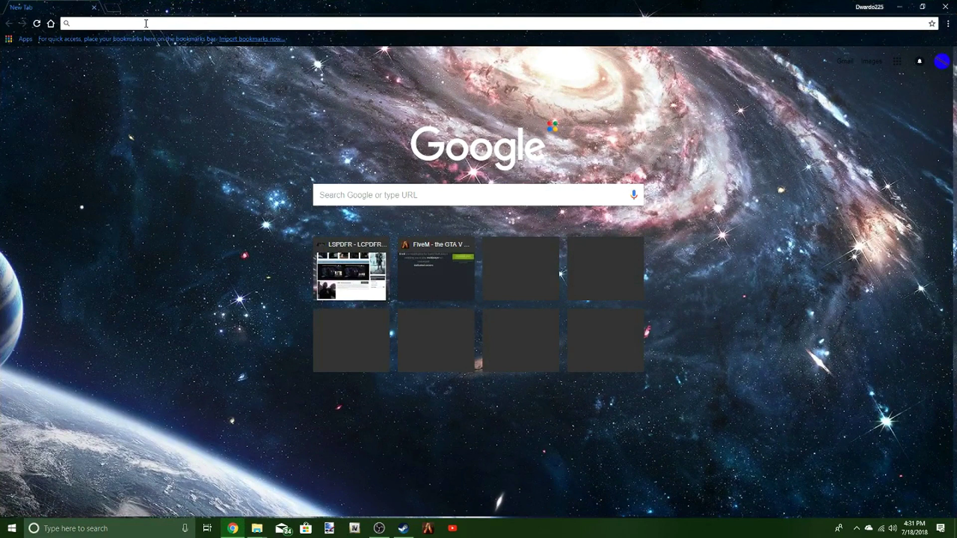
type("LSPD")
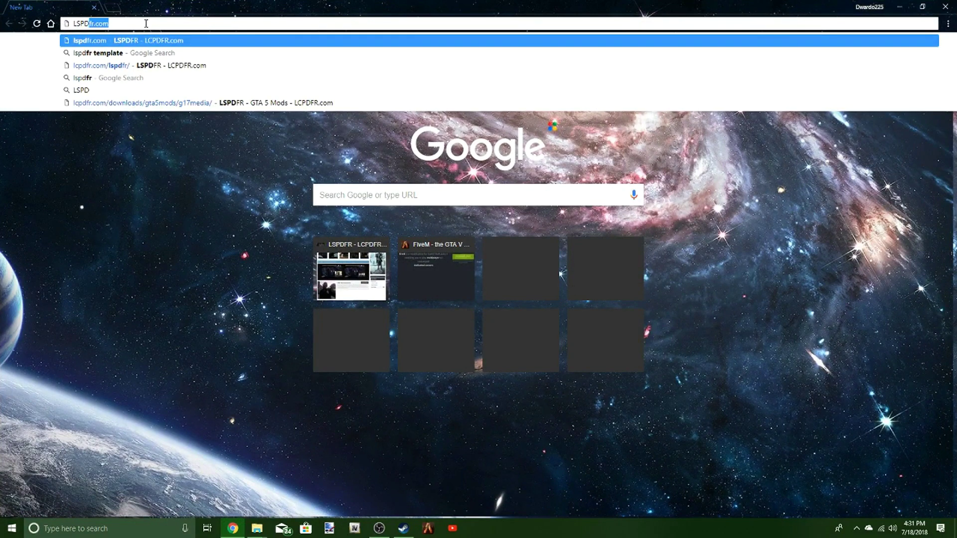
type("FR.CO")
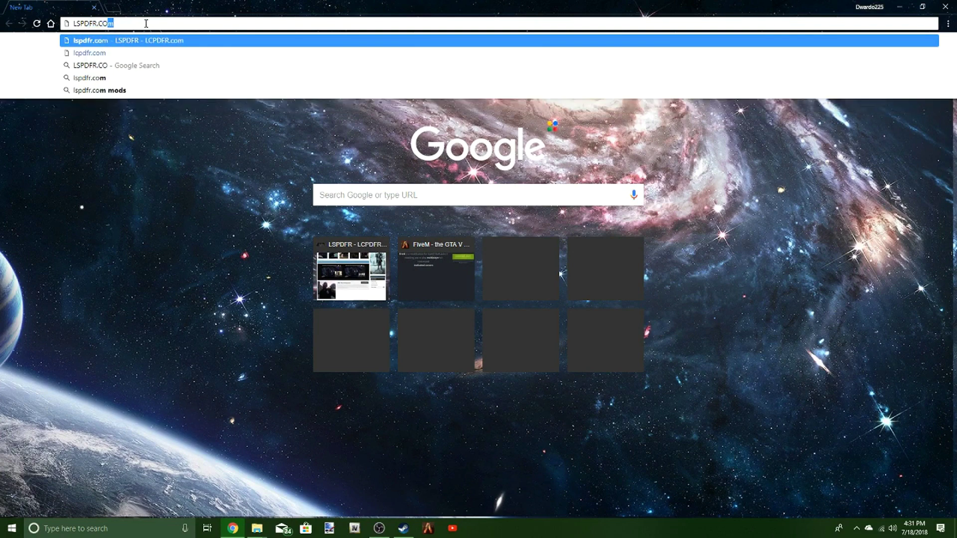
type("m")
key("Return")
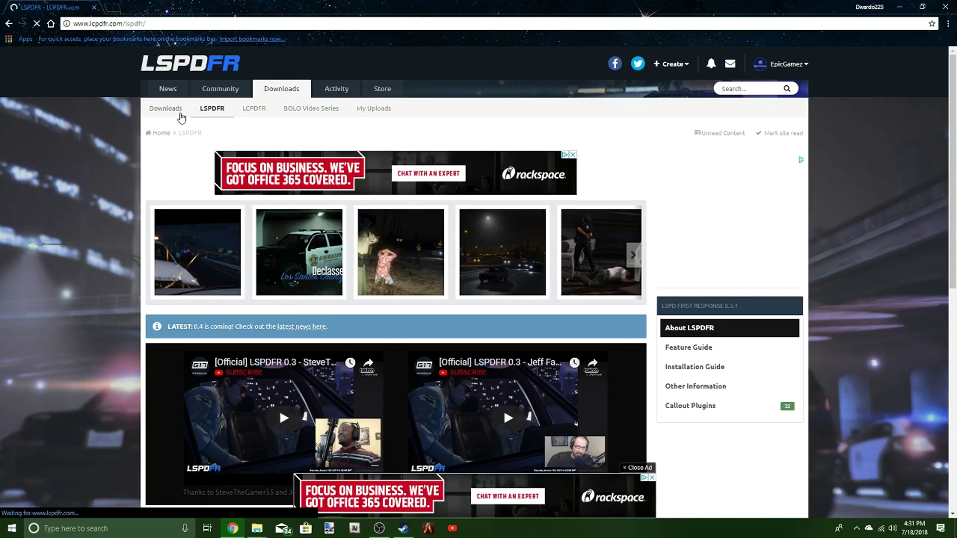
Go to Downloads > LSPDFR and open the LSPD First Response file page
left_click(181, 117)
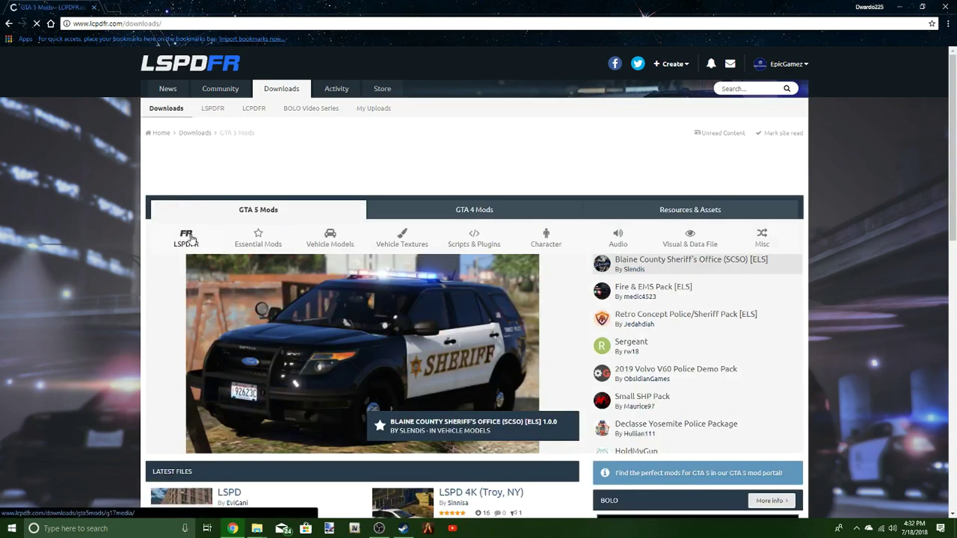
left_click(190, 241)
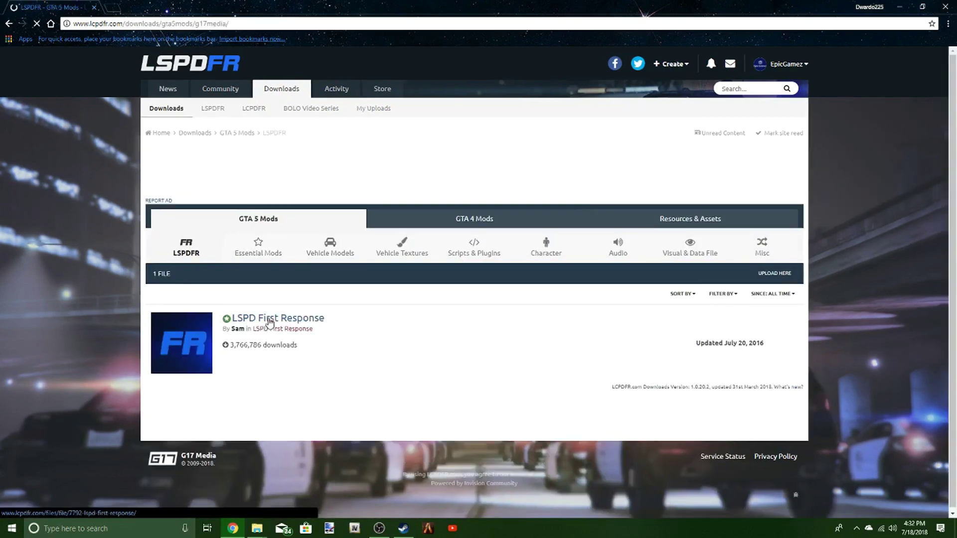
left_click(278, 318)
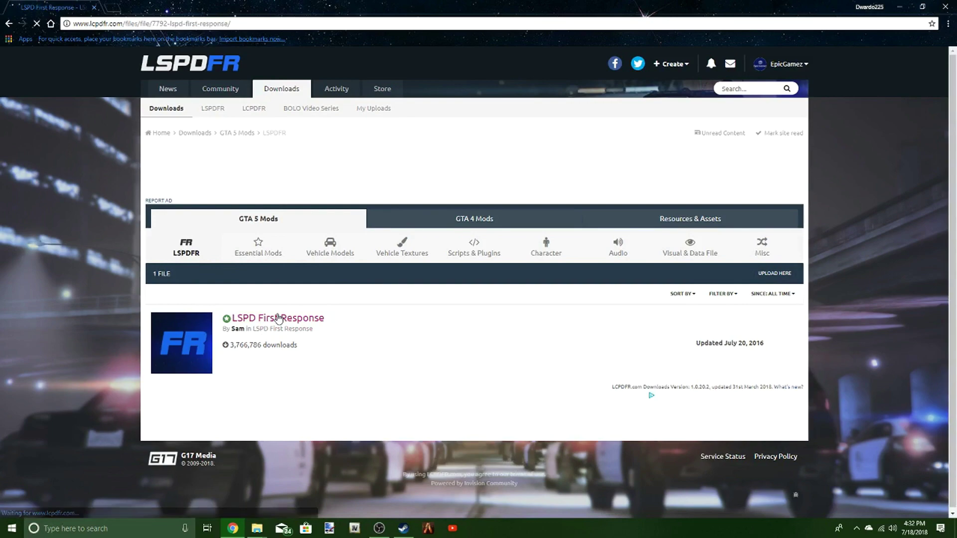
scroll(302, 261, "down", 8)
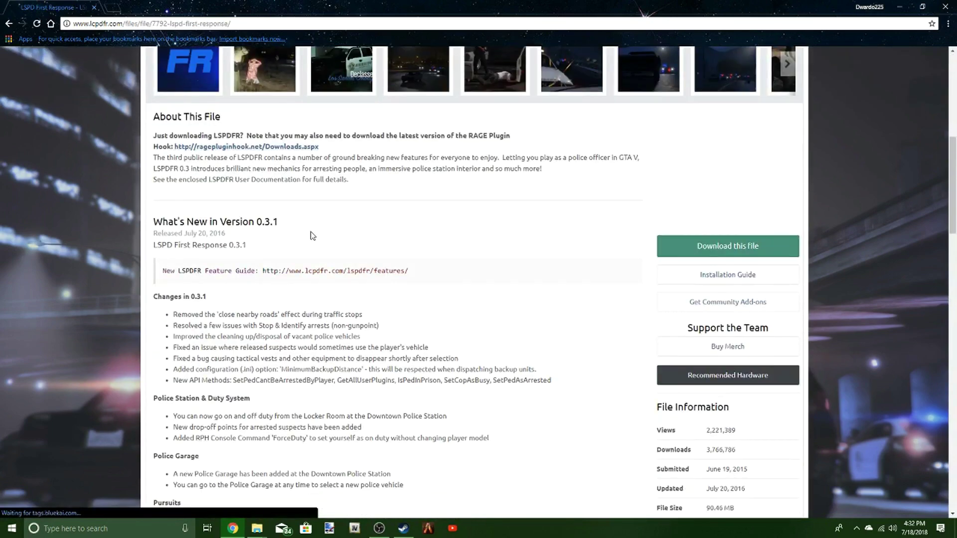
Agree to the terms, download the second file, and focus the Security Check field
left_click(756, 249)
left_click(725, 463)
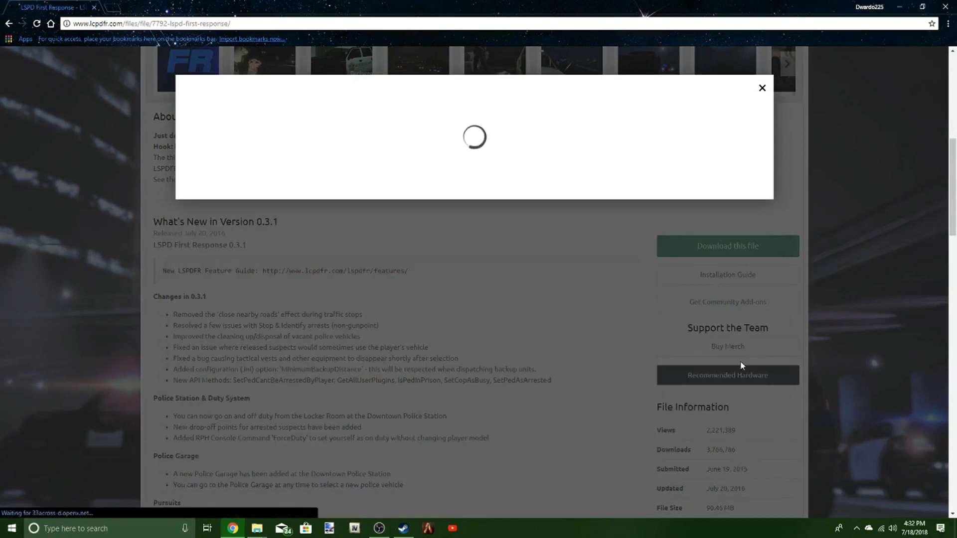
left_click(738, 167)
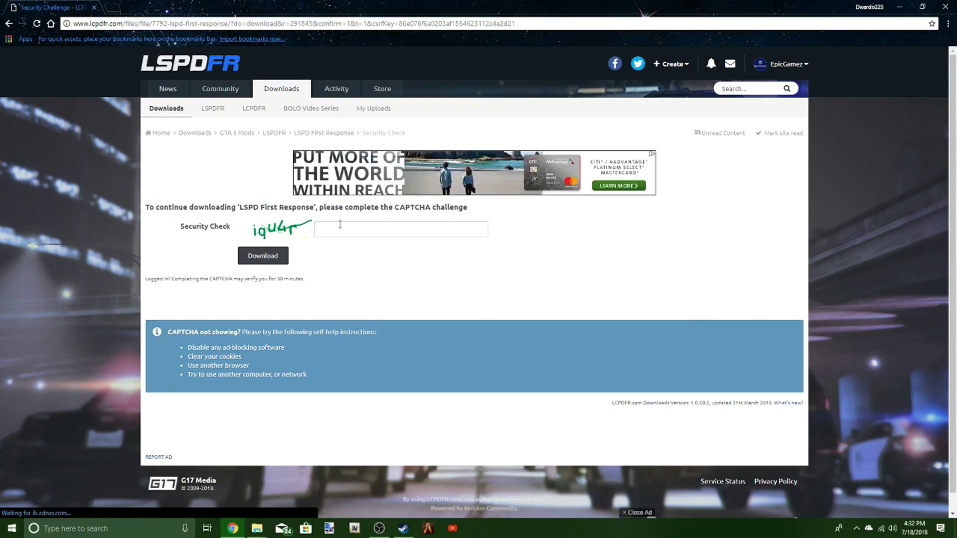
left_click(354, 233)
left_click(499, 249)
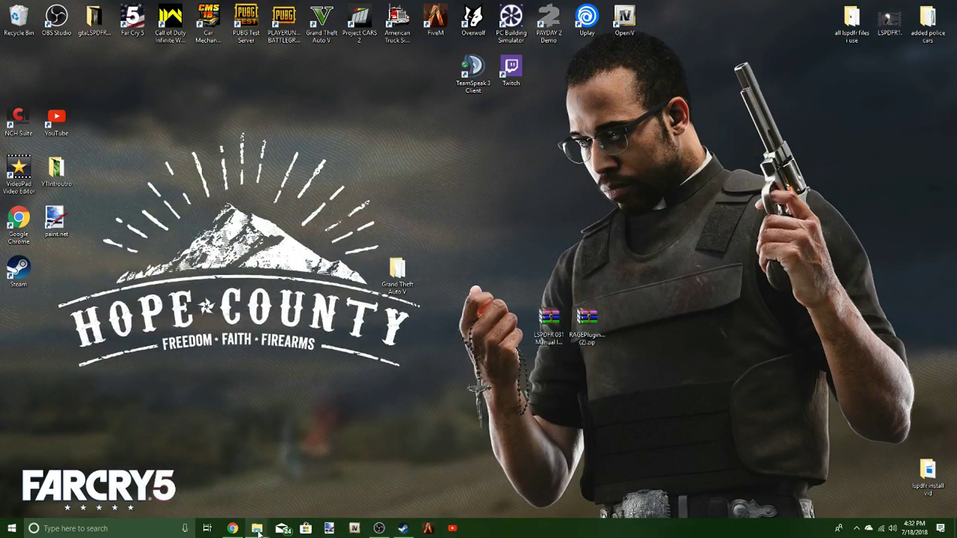
Open LSPDFR 0.3.1 Manual Install.zip in WinRAR, close the nag, and stretch the window full height
double_click(549, 338)
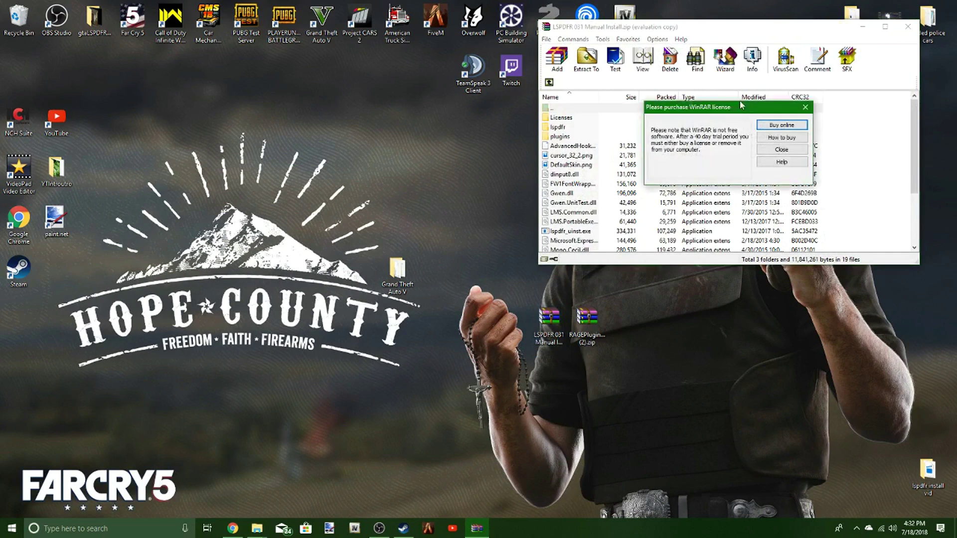
left_click(780, 151)
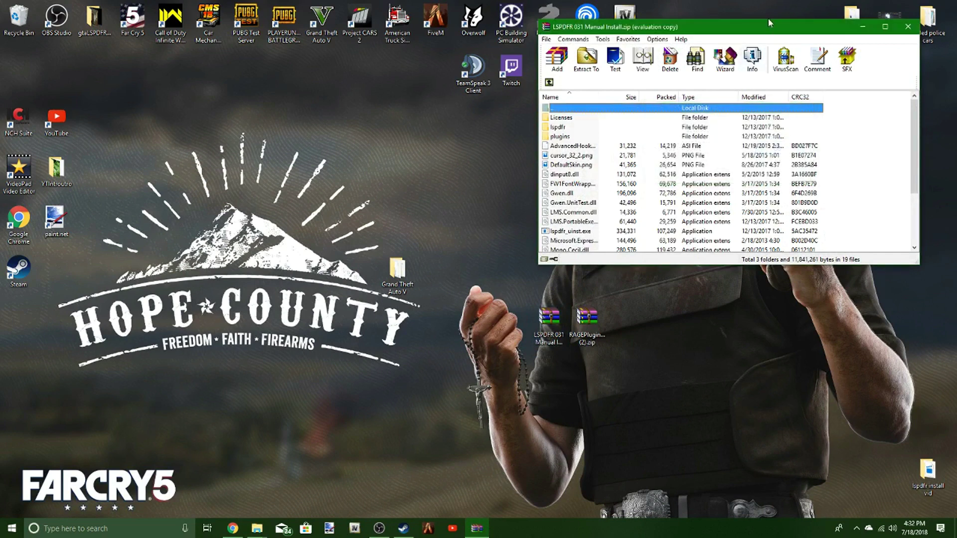
left_click_drag(768, 19, 768, 0)
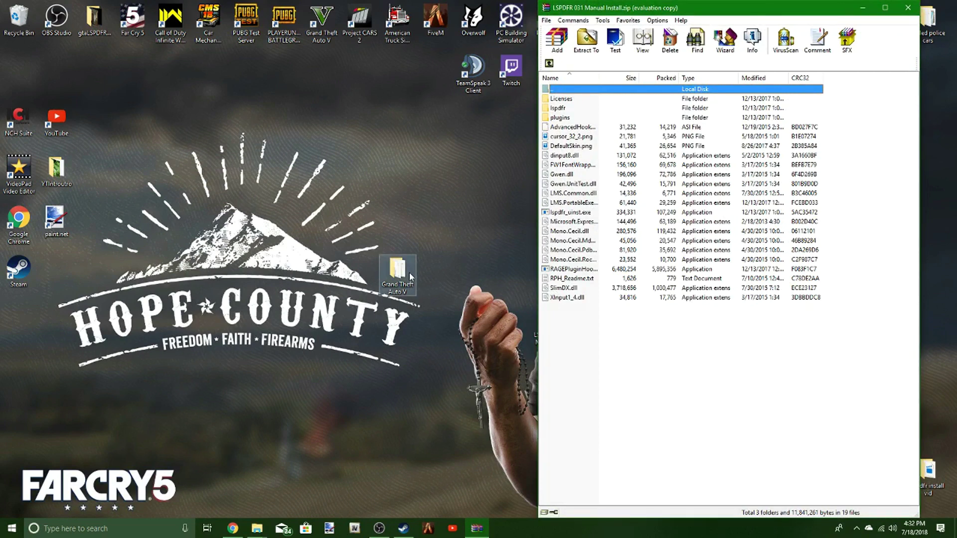
Bring the Explorer window forward and browse to C: > Program Files (x86) > Steam
left_click(257, 528)
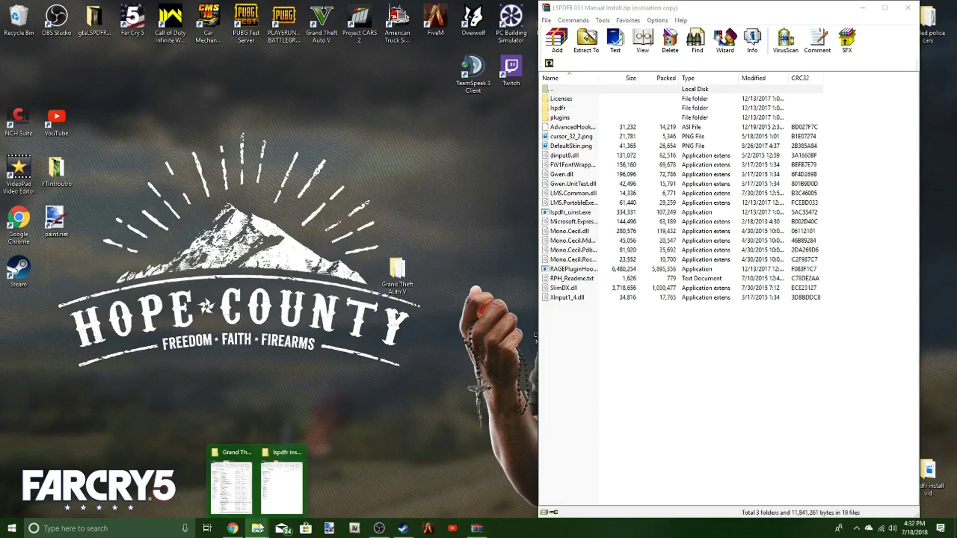
left_click(234, 500)
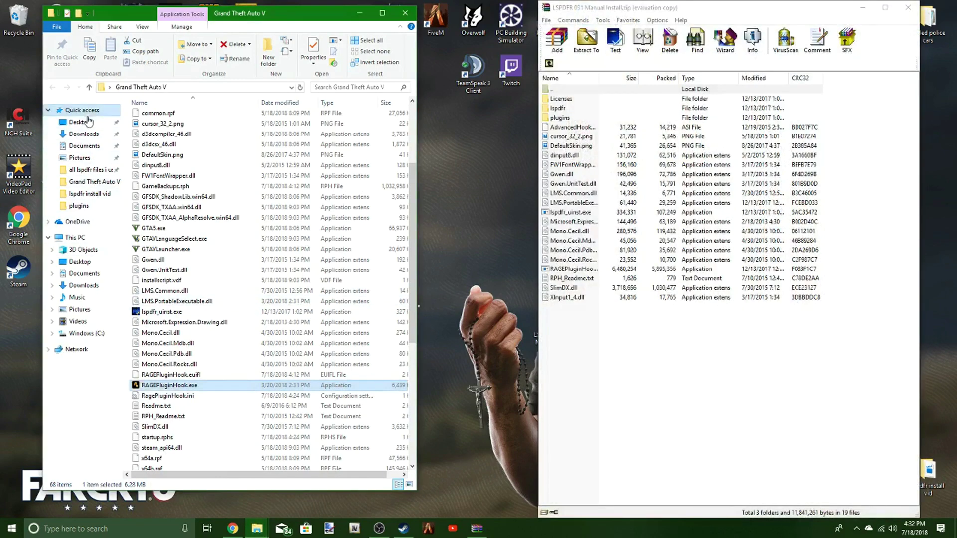
left_click(83, 334)
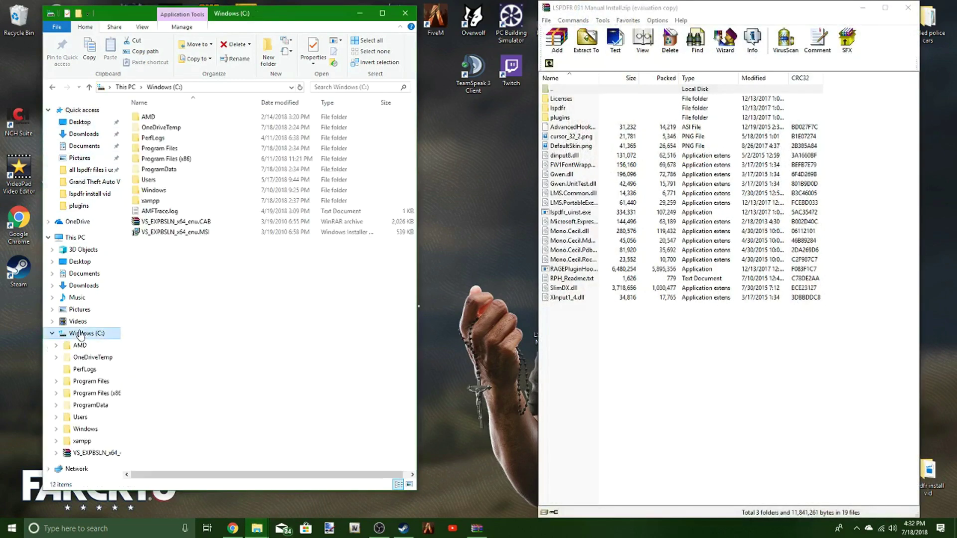
left_click(171, 160)
double_click(171, 159)
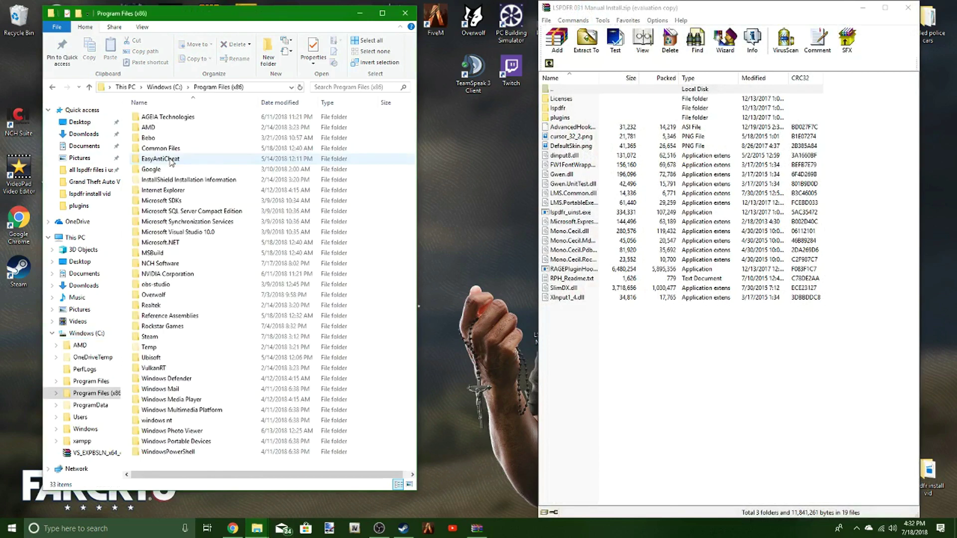
left_click(177, 327)
double_click(177, 337)
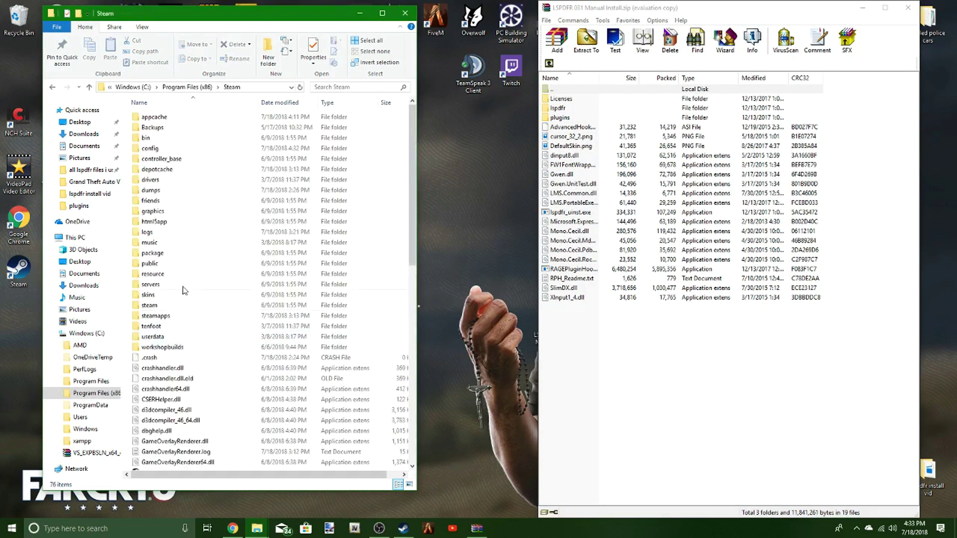
Open steamapps > common > Grand Theft Auto V, find it empty, and close Explorer
double_click(155, 317)
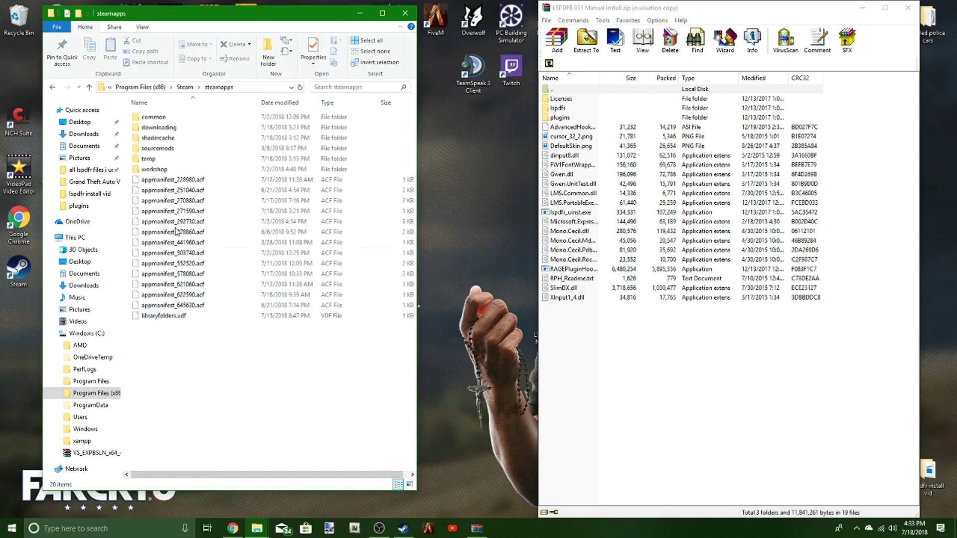
left_click(182, 120)
double_click(183, 121)
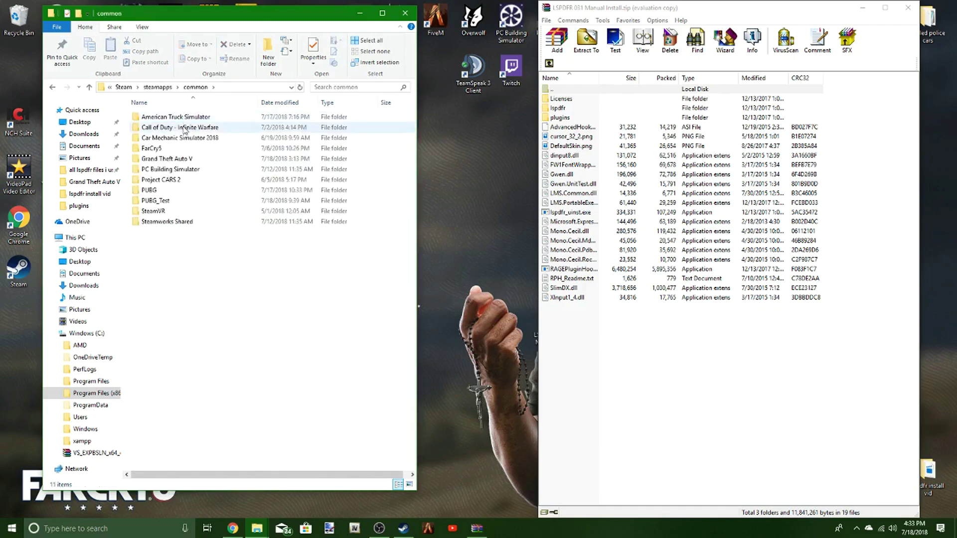
double_click(179, 162)
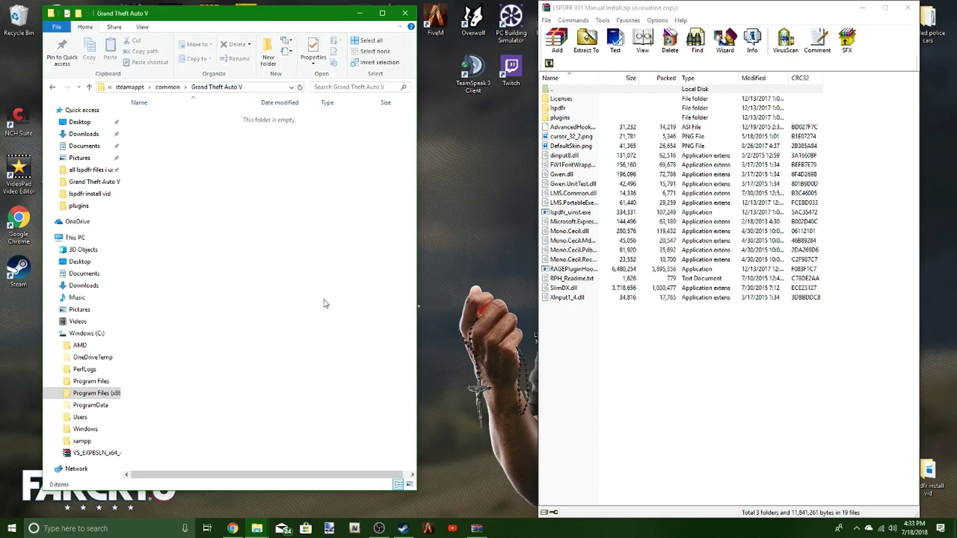
left_click(405, 13)
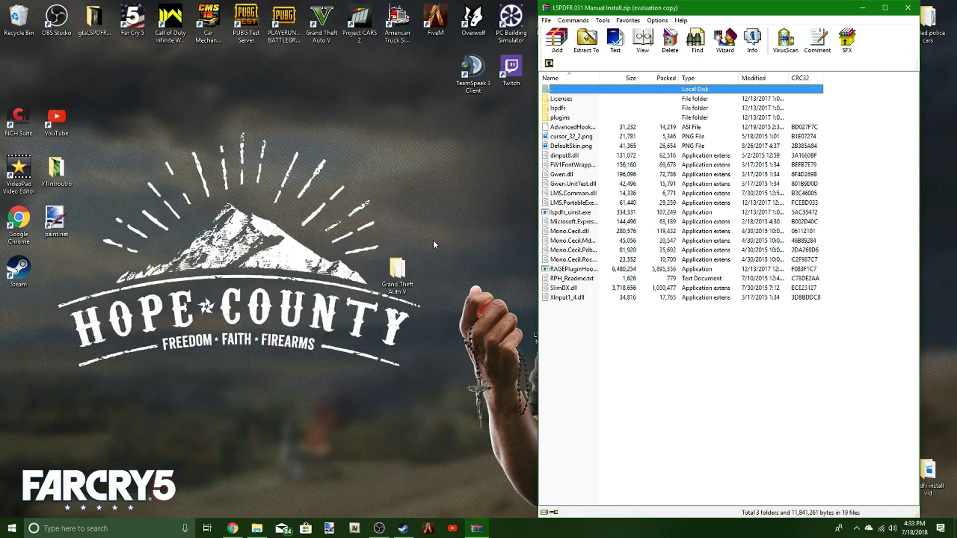
double_click(409, 273)
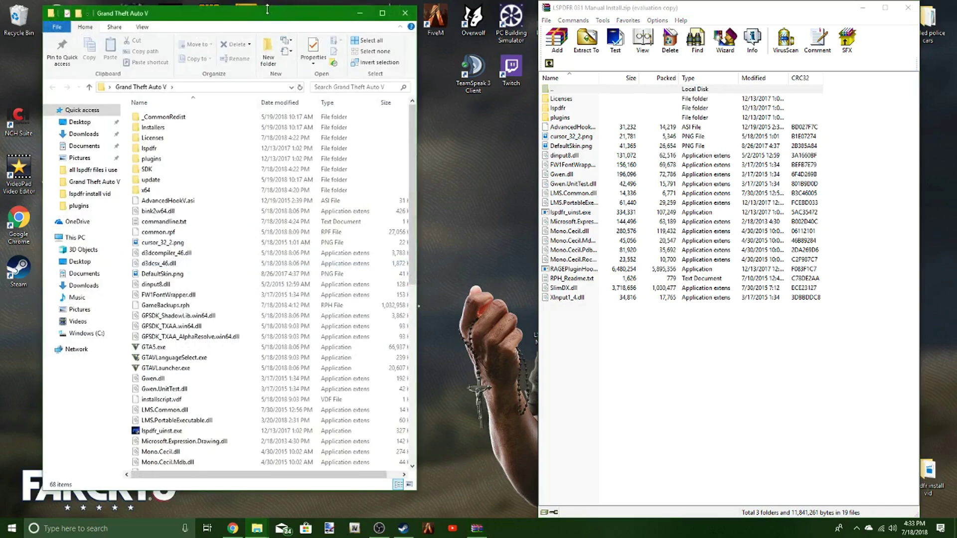
left_click_drag(264, 12, 200, 15)
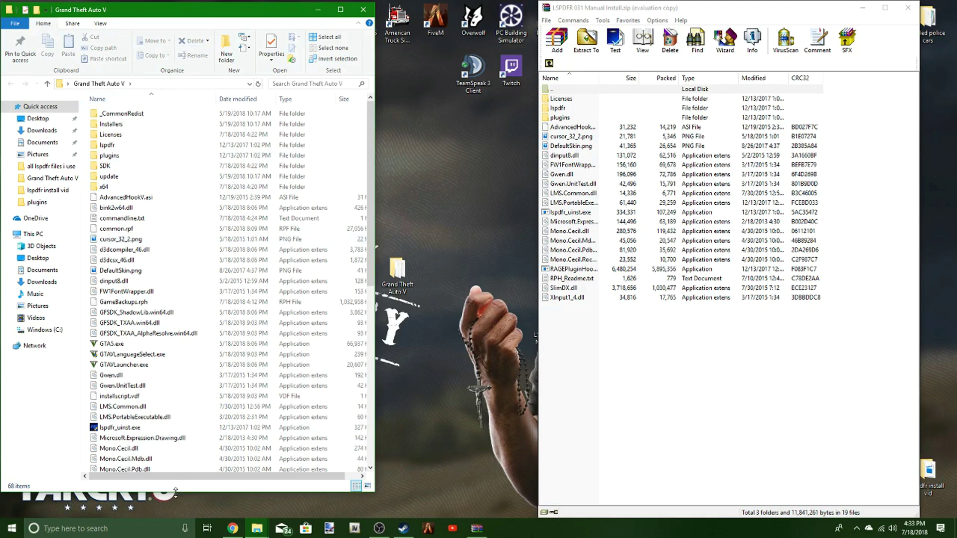
left_click_drag(175, 492, 176, 519)
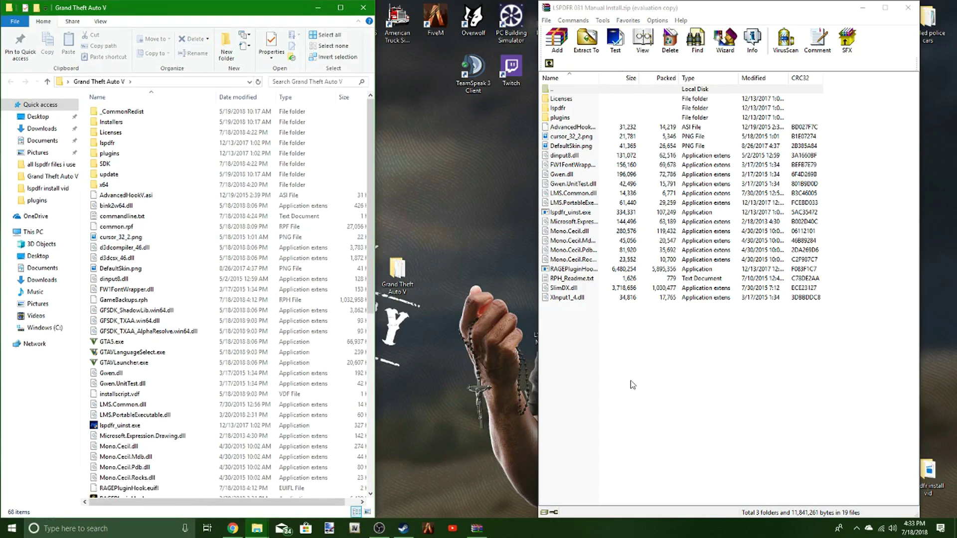
left_click_drag(632, 385, 573, 102)
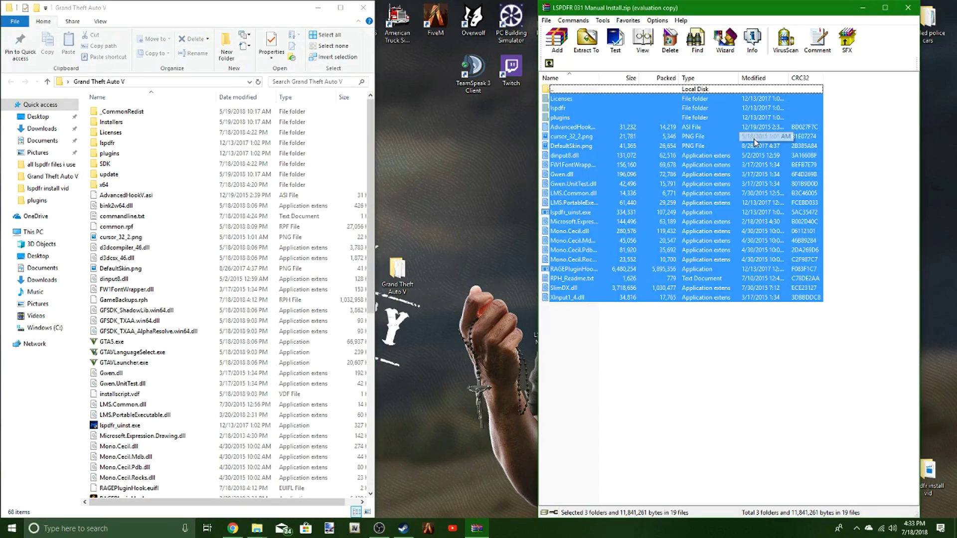
left_click_drag(754, 140, 343, 206)
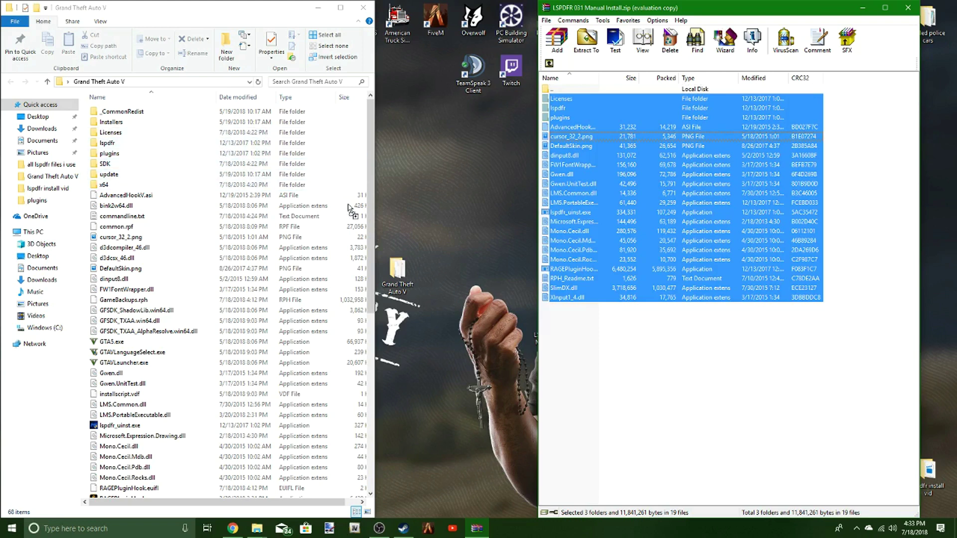
left_click_drag(354, 204, 352, 199)
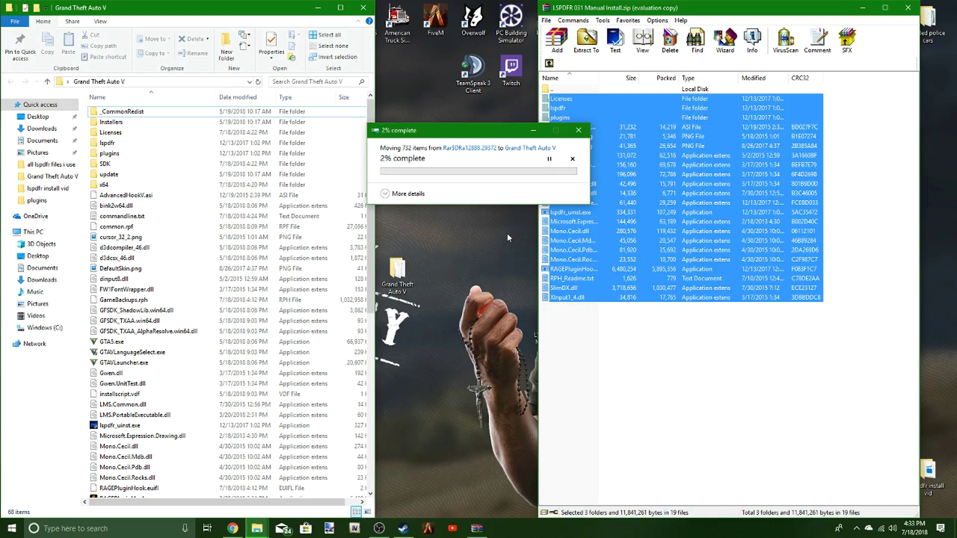
left_click(572, 159)
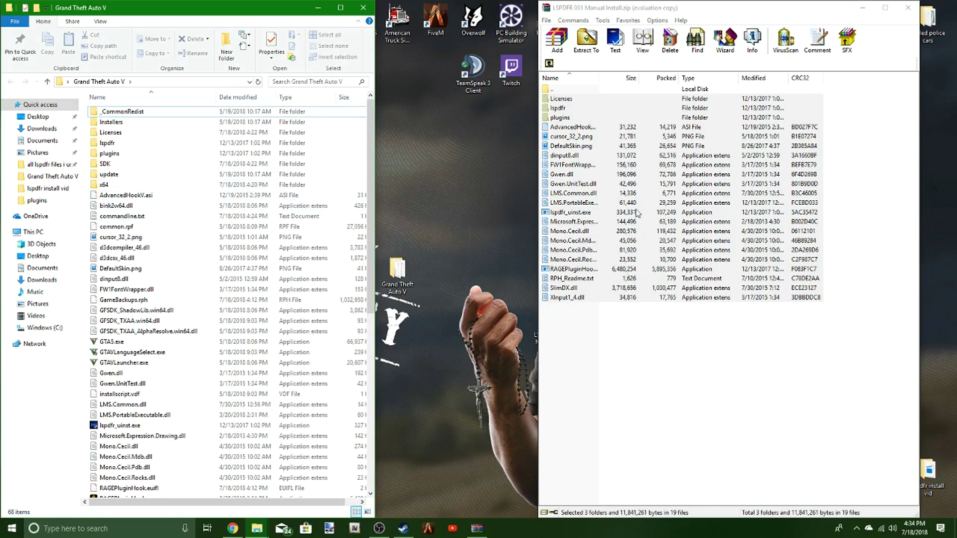
left_click_drag(639, 193, 350, 223)
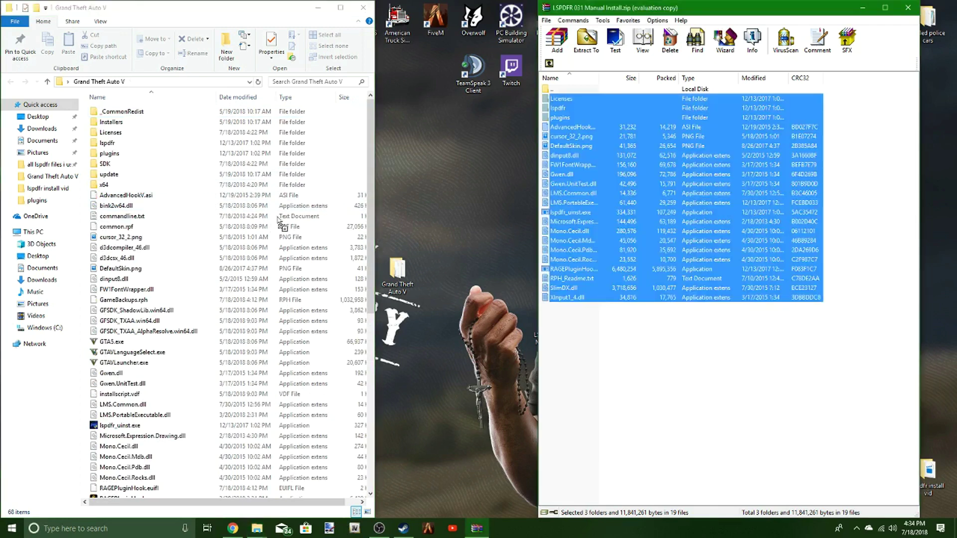
left_click_drag(294, 215, 328, 196)
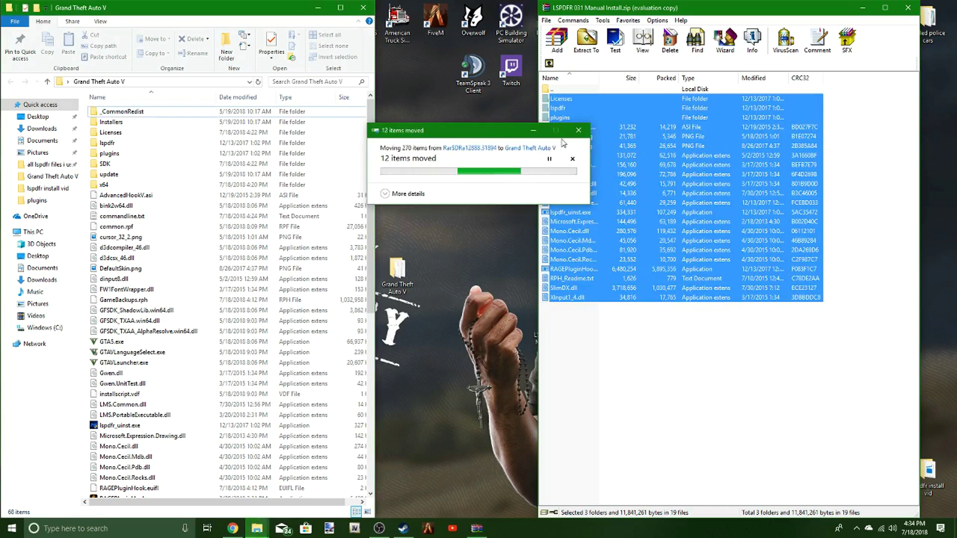
left_click(577, 131)
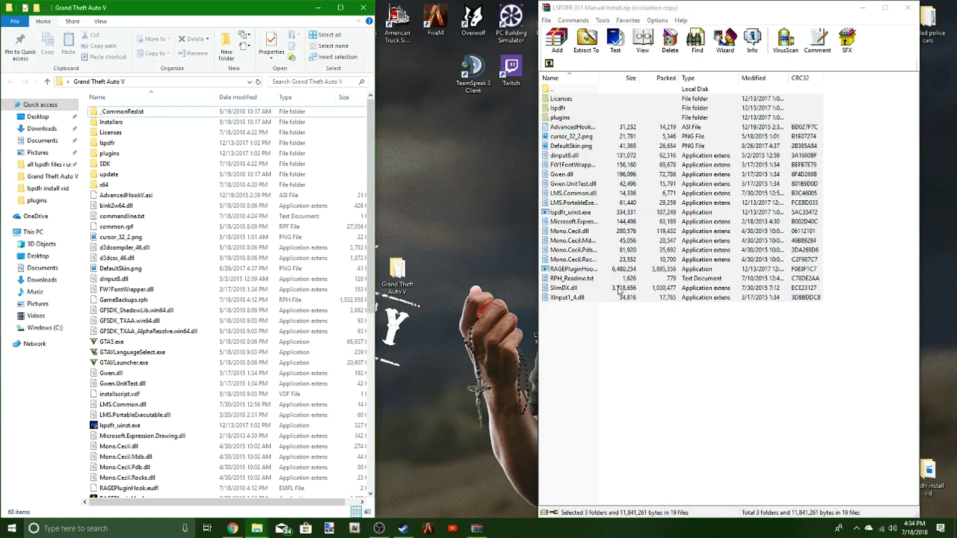
scroll(301, 289, "down", 10)
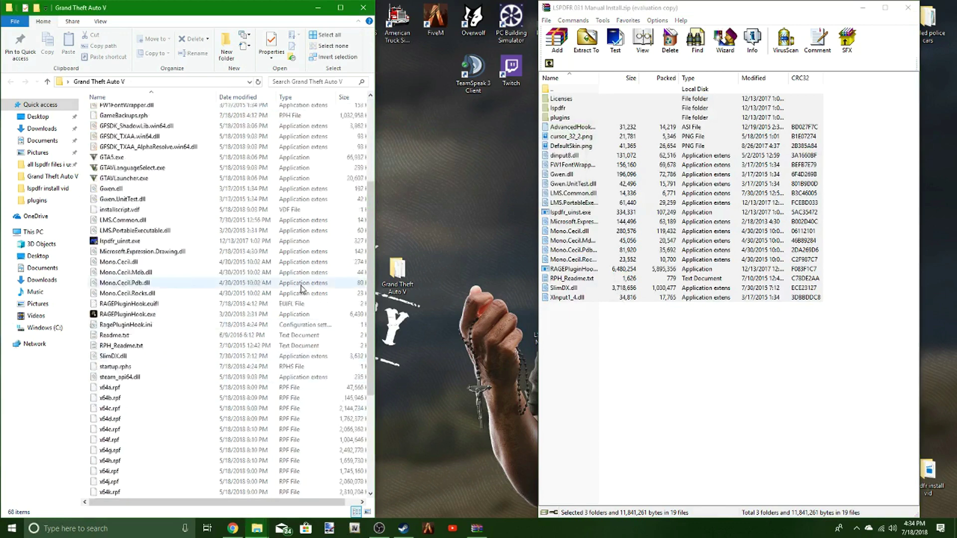
scroll(331, 332, "up", 10)
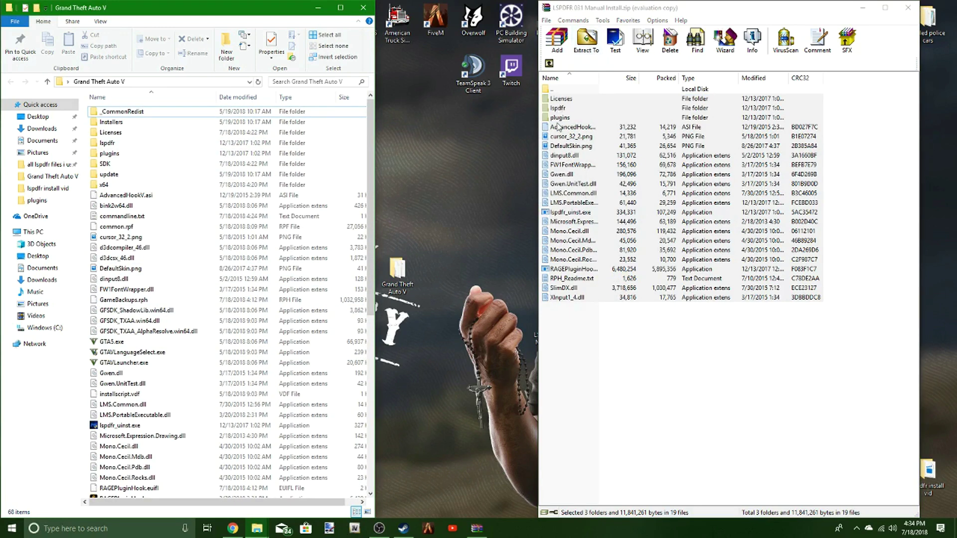
Select the archive items below Licenses and delete the game folder's Licenses folder
left_click(570, 102)
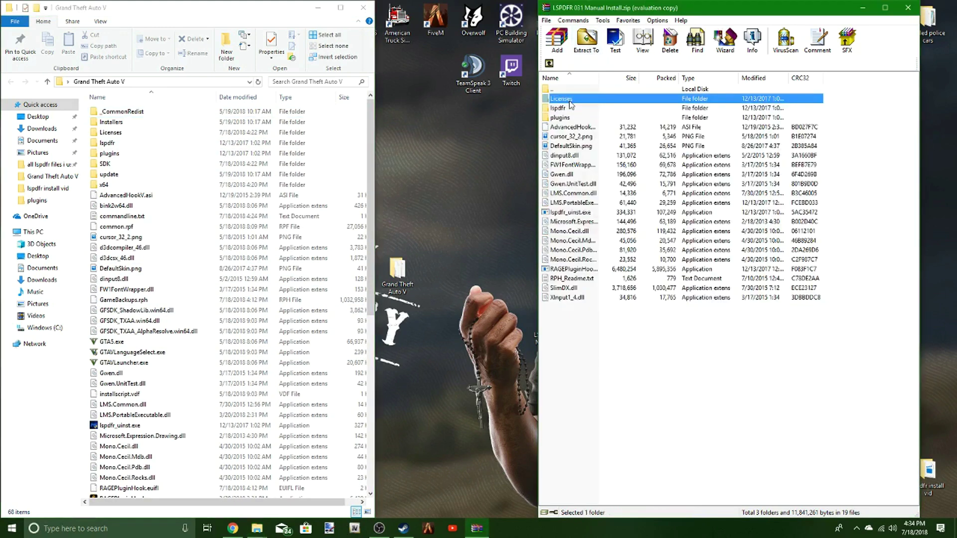
left_click_drag(584, 329, 587, 106)
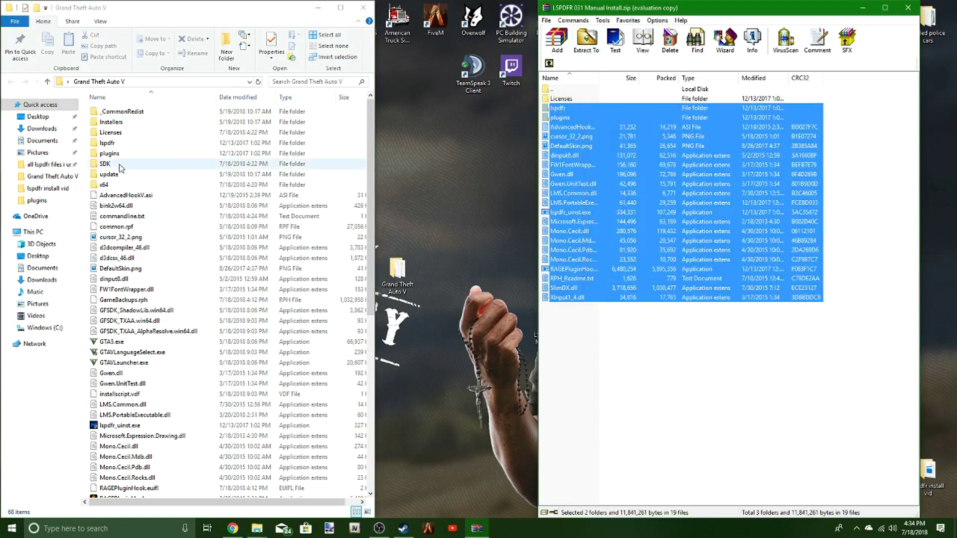
left_click(125, 132)
left_click(193, 39)
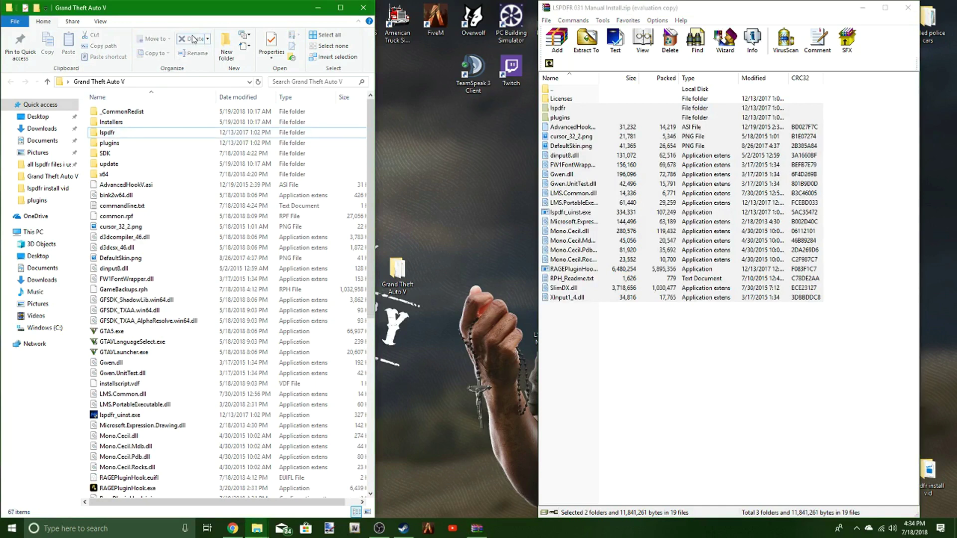
Drag the selected archive files into Grand Theft Auto V, replacing the existing files
left_click(710, 333)
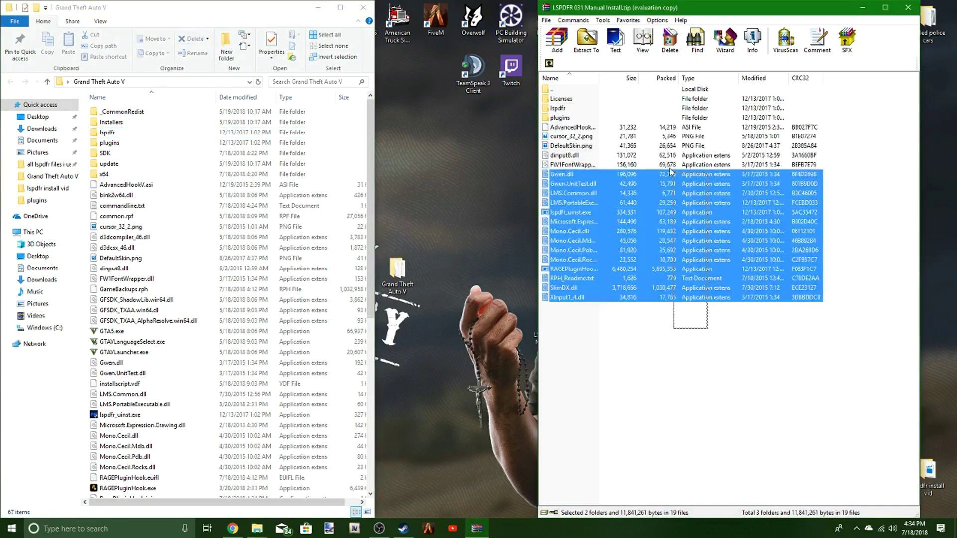
left_click_drag(663, 159, 319, 202)
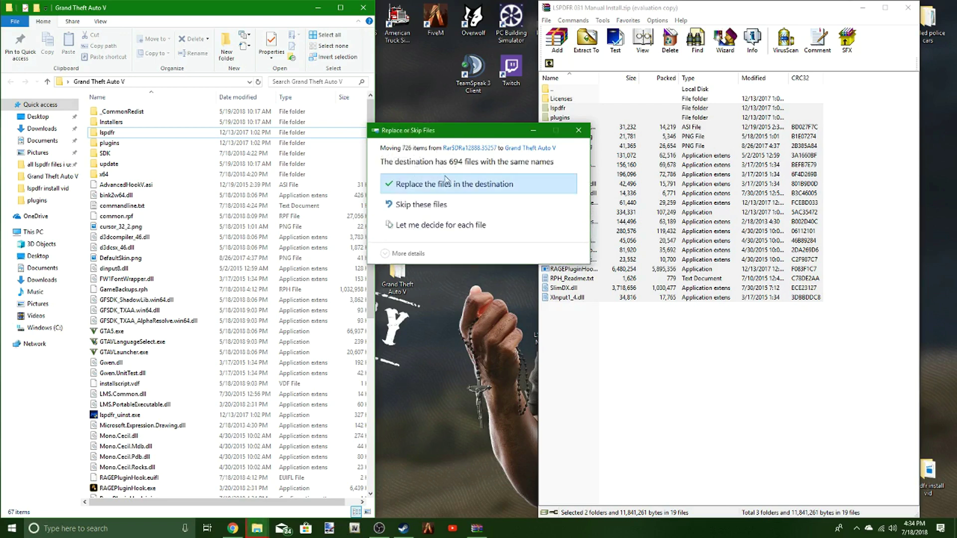
left_click(447, 185)
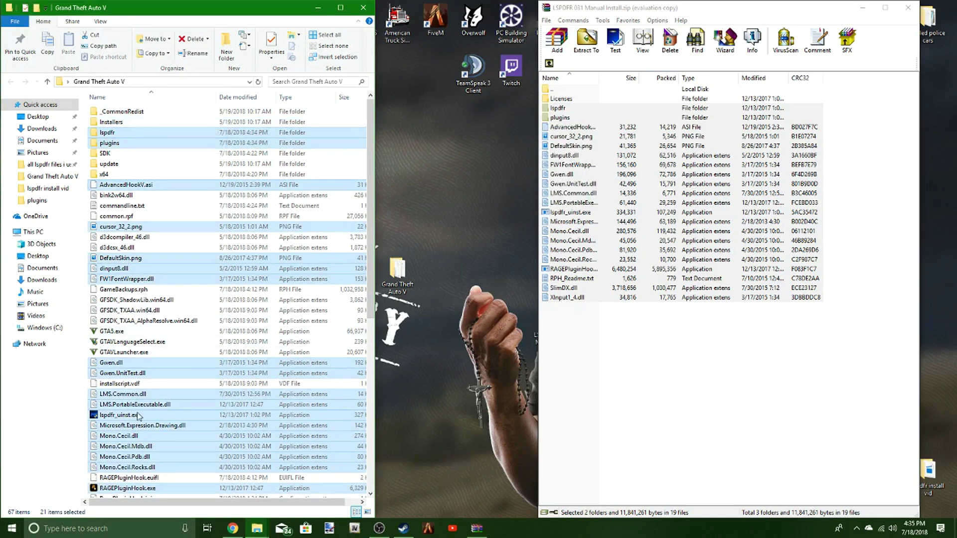
Close the LSPDFR archive in WinRAR and reposition the RAGEPlugin zip icon on the desktop
scroll(138, 419, "down", 4)
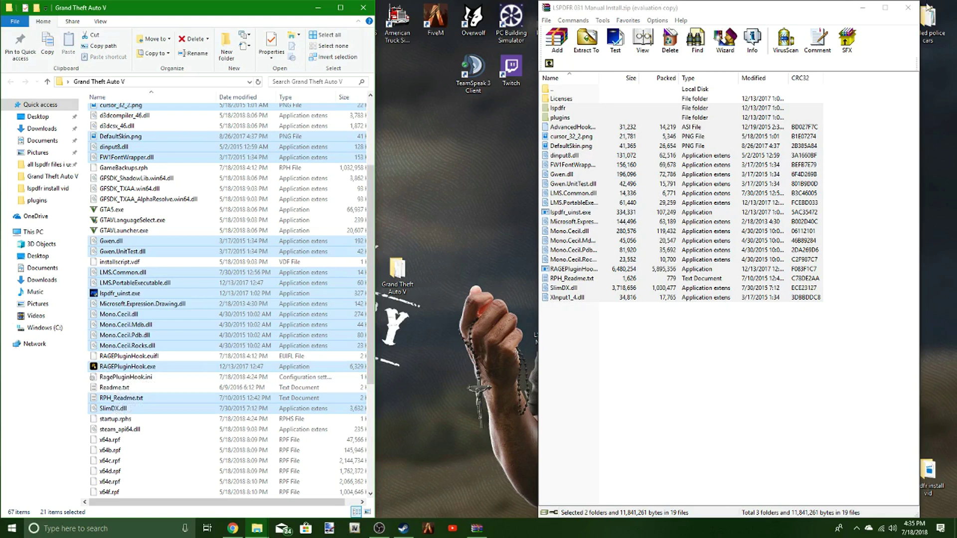
left_click(907, 7)
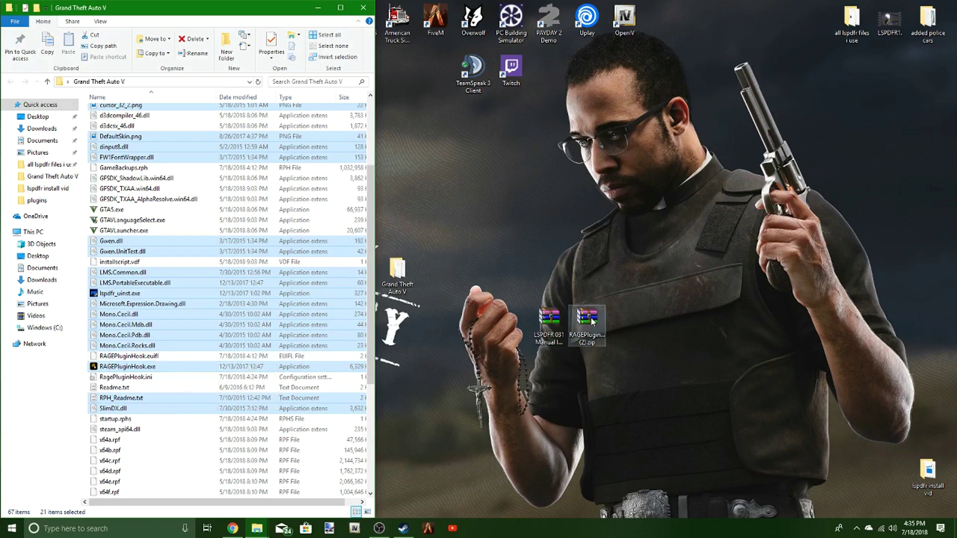
mouse_move(602, 334)
left_mouse_down()
mouse_move(625, 296)
mouse_move(593, 315)
mouse_move(588, 332)
left_mouse_up()
Search for ragepluginhook in Chrome and open the ragepluginhook.net Downloads page
left_click(232, 528)
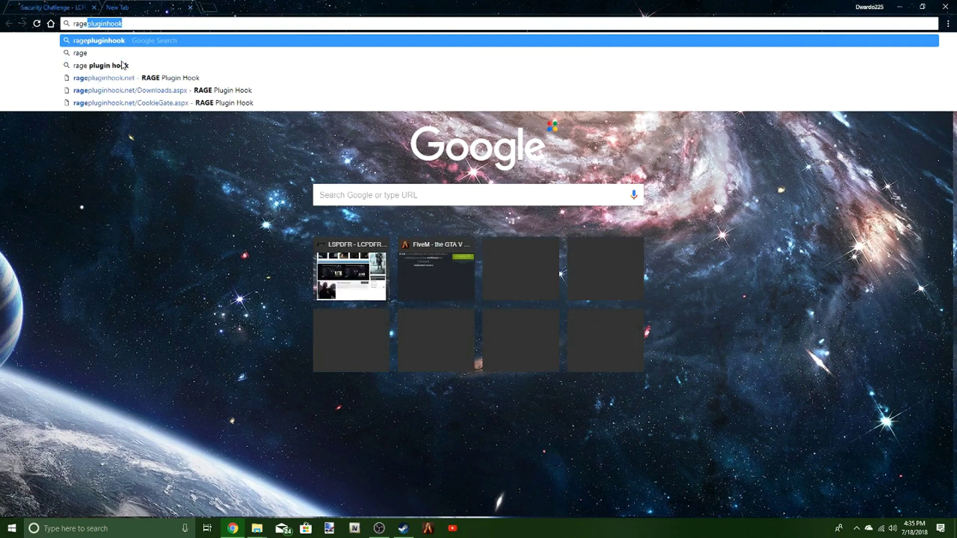
type("ginhook.net")
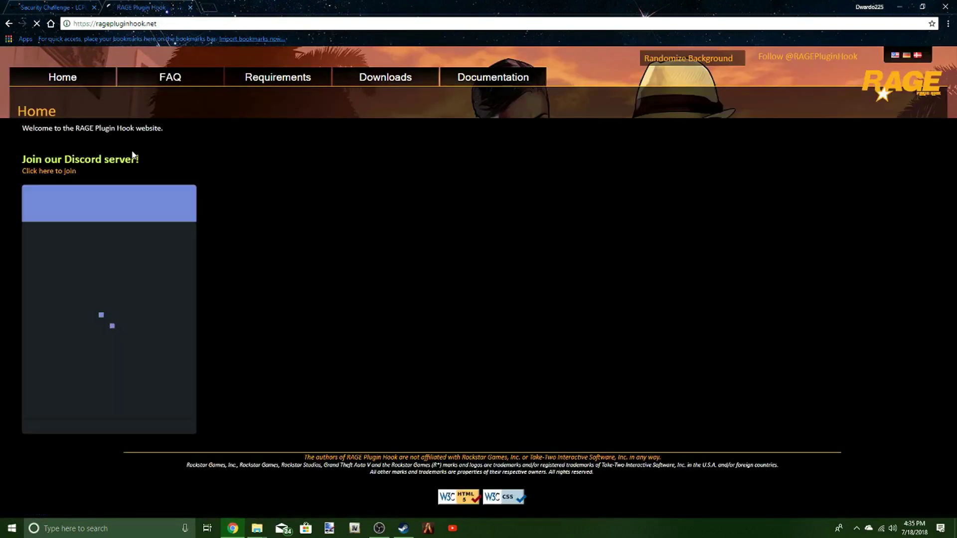
right_click(103, 143)
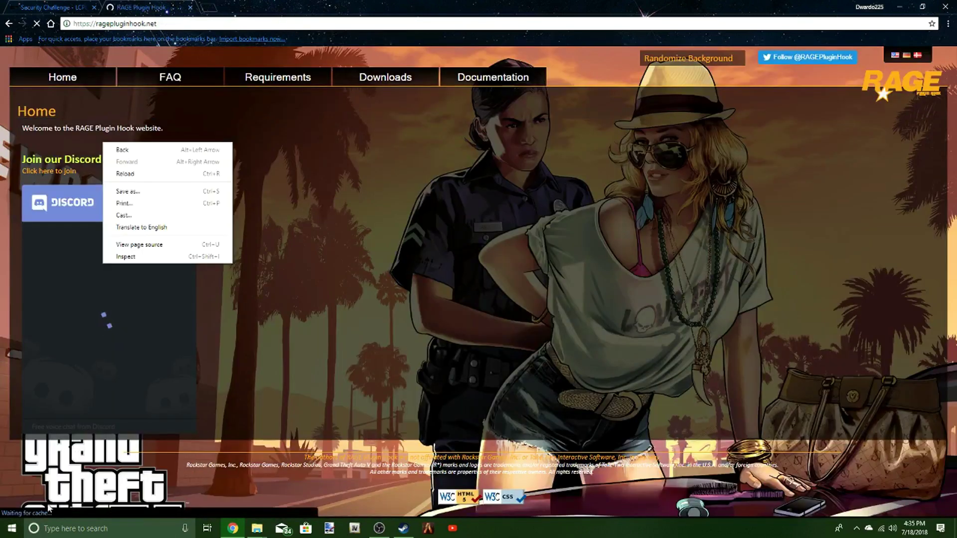
left_click(410, 79)
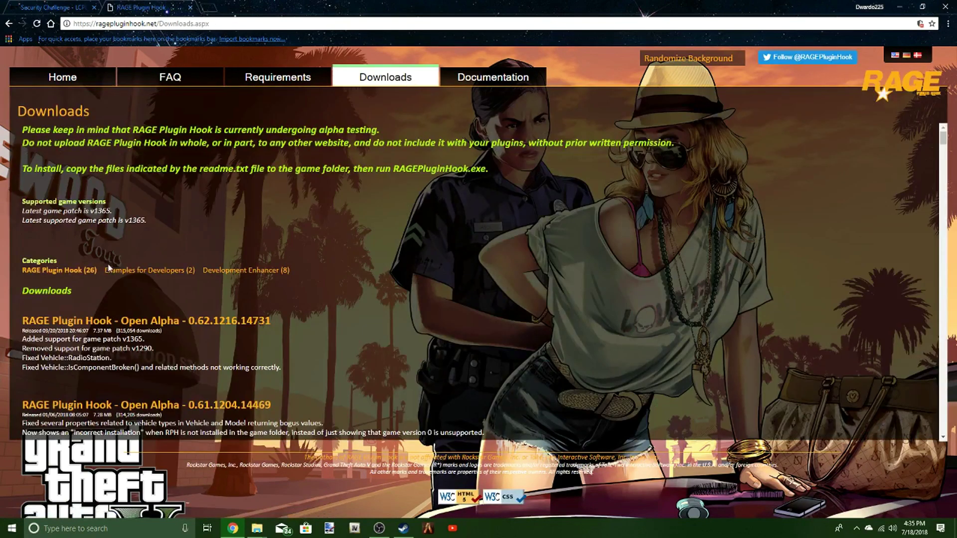
scroll(43, 211, "down", 2)
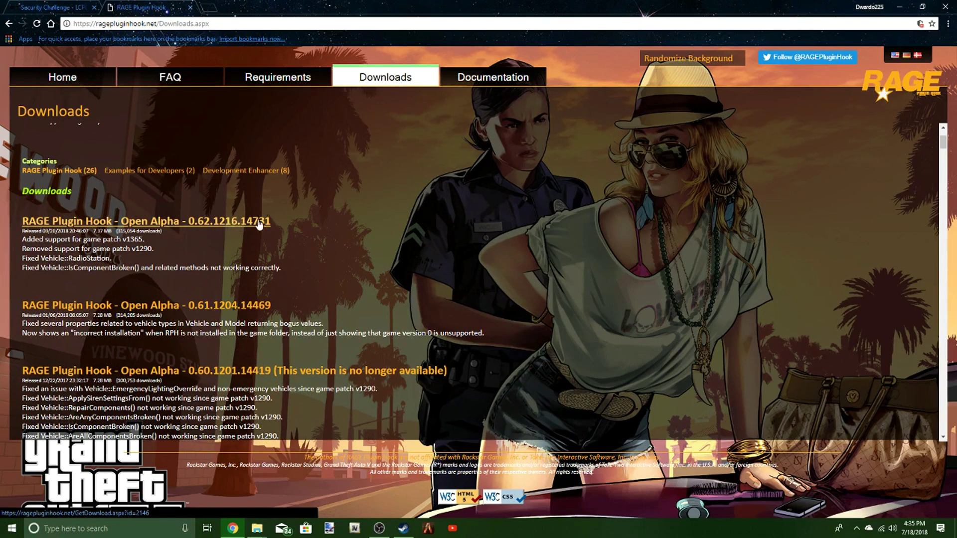
Start the RAGE Plugin Hook 0.62.1216.14731 download, then cancel it from the download shelf
left_click(210, 226)
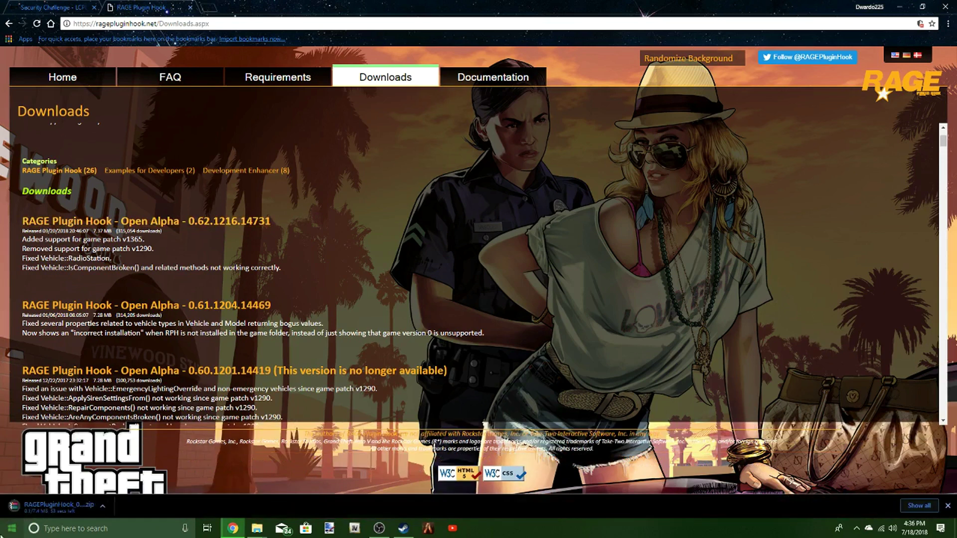
left_click(105, 507)
left_click(120, 493)
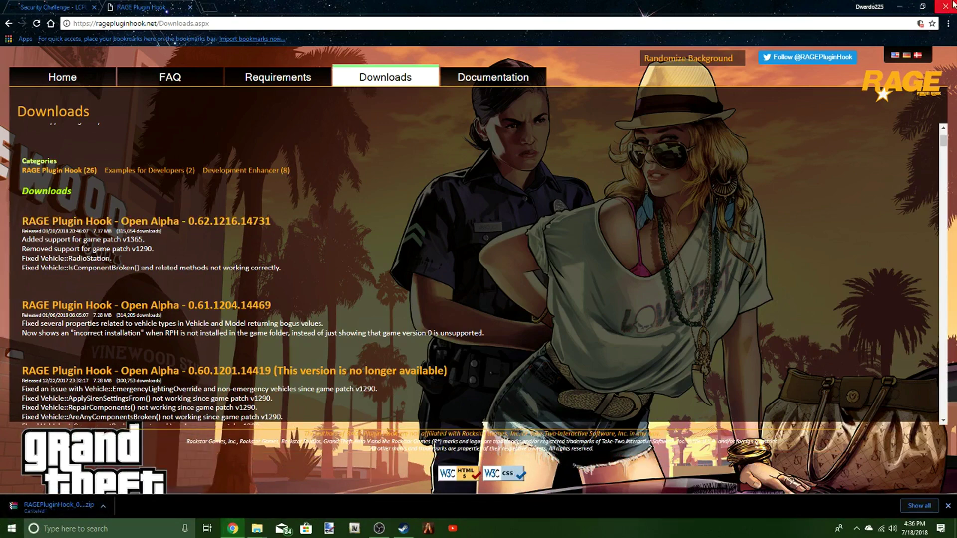
Minimize Chrome, open the RAGEPlugin zip in WinRAR, and enlarge its window
left_click(898, 7)
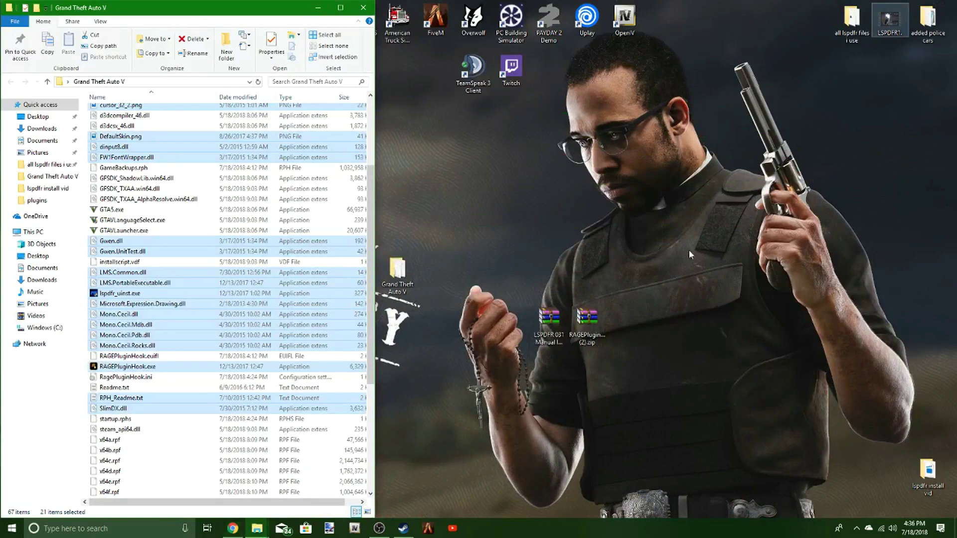
double_click(586, 339)
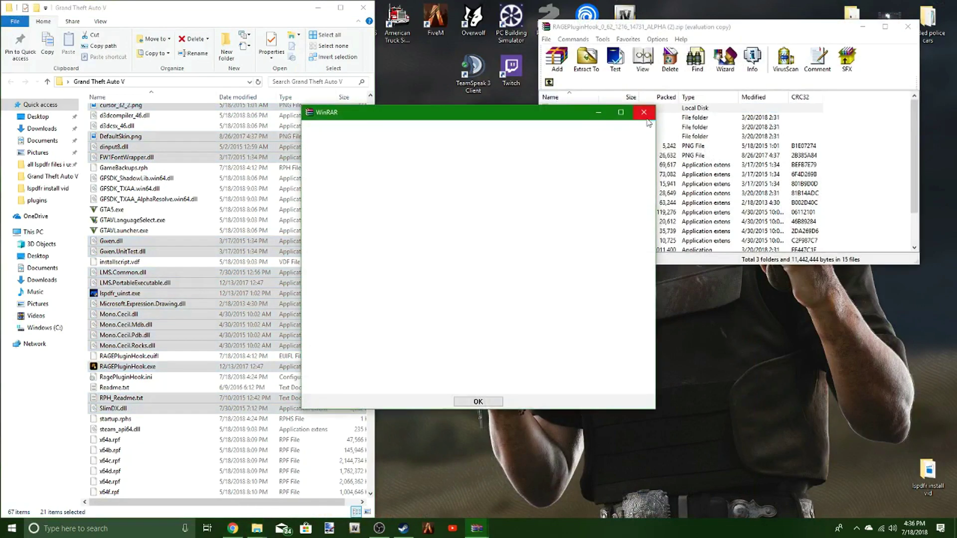
left_click(643, 112)
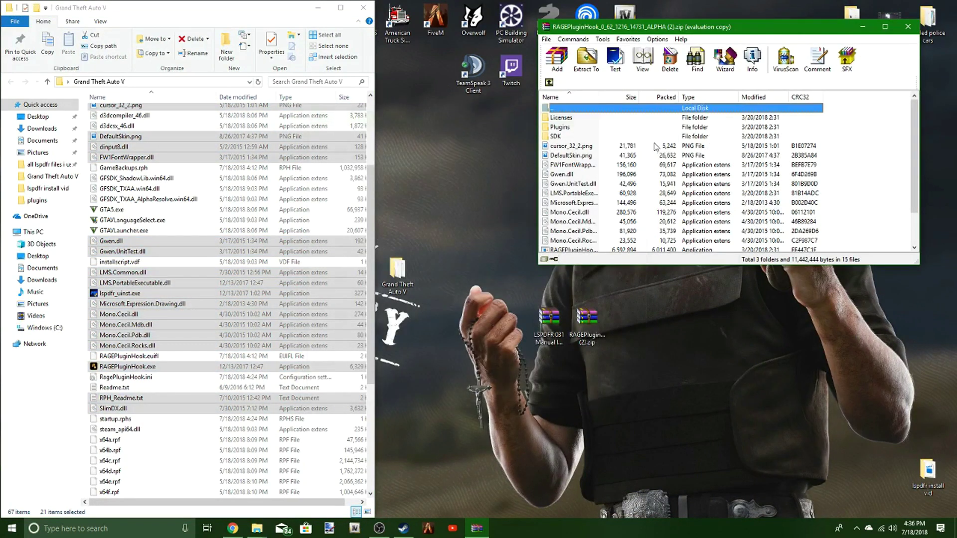
scroll(608, 224, "down", 2)
left_click_drag(604, 266, 612, 406)
Drag Plugins and the files below it, excluding SDK, into Grand Theft Auto V, replacing duplicates
left_click_drag(656, 312, 591, 131)
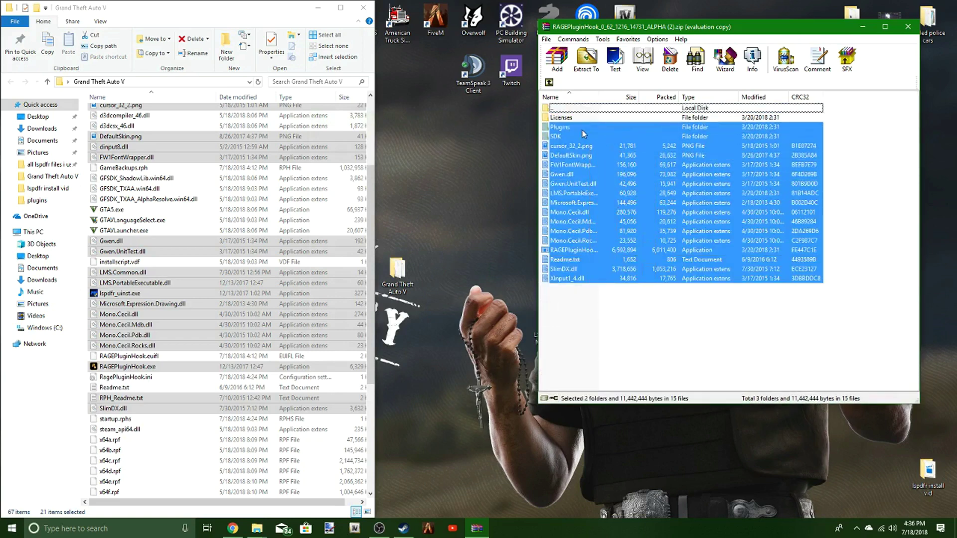
left_click(566, 138, "ctrl")
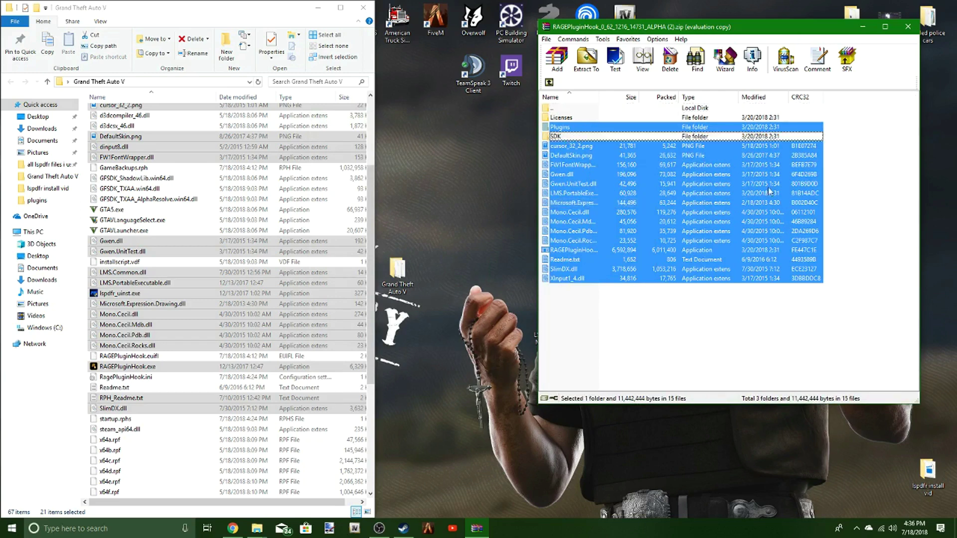
left_click_drag(806, 177, 357, 264)
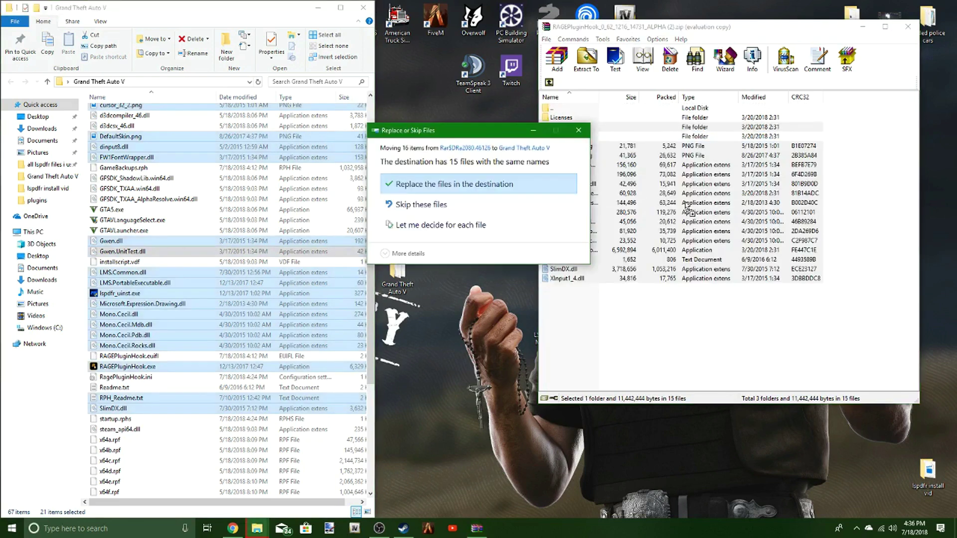
left_click(479, 192)
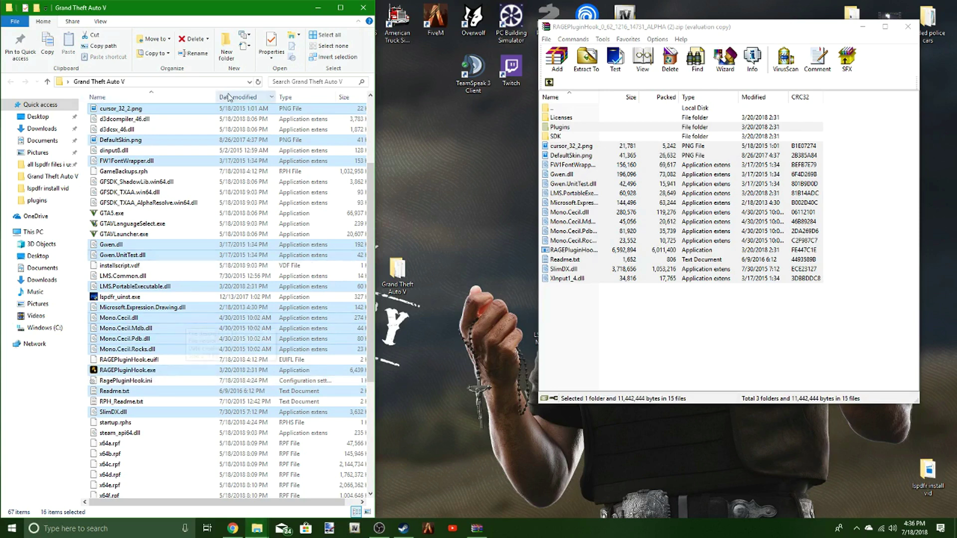
Close WinRAR, maximize the game folder, launch RAGEPluginHook.exe, and accept its disclaimer
left_click(907, 28)
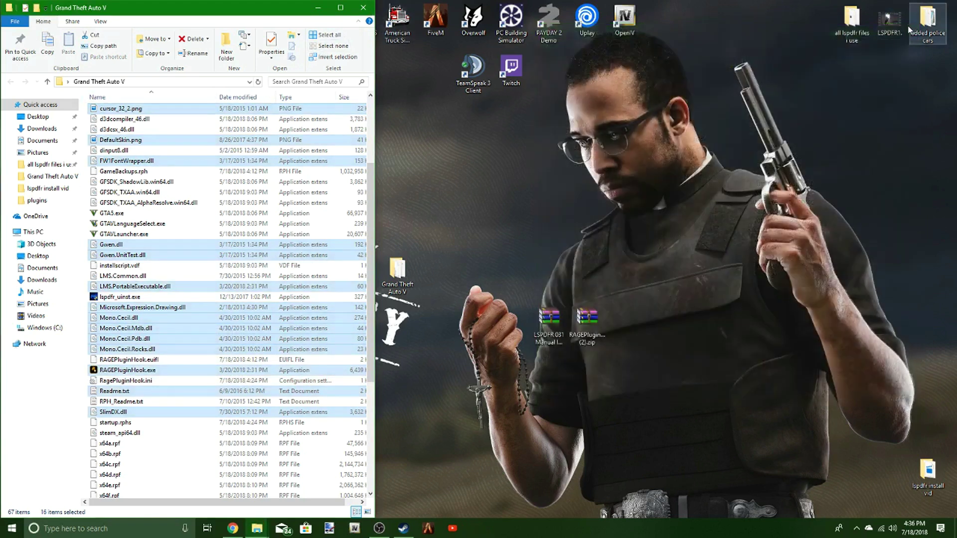
left_click(343, 7)
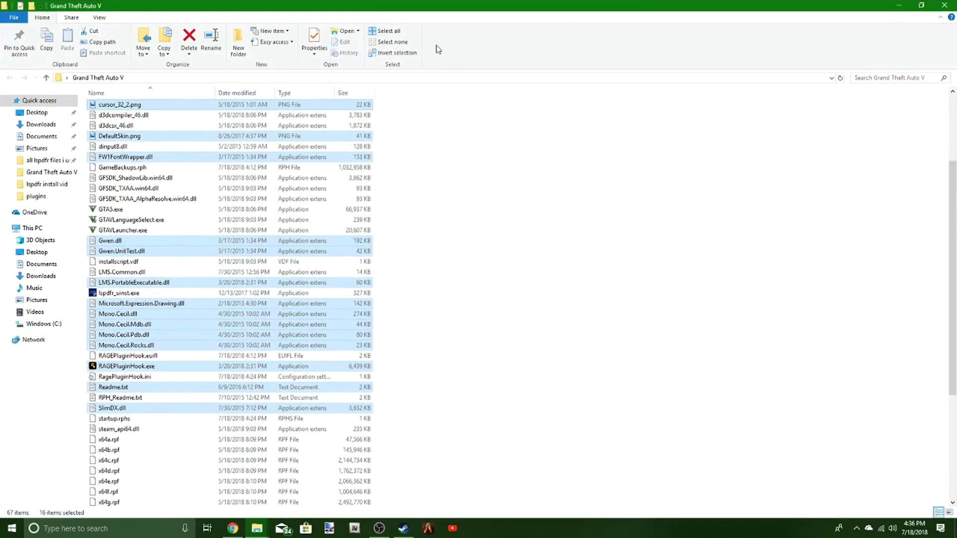
double_click(128, 368)
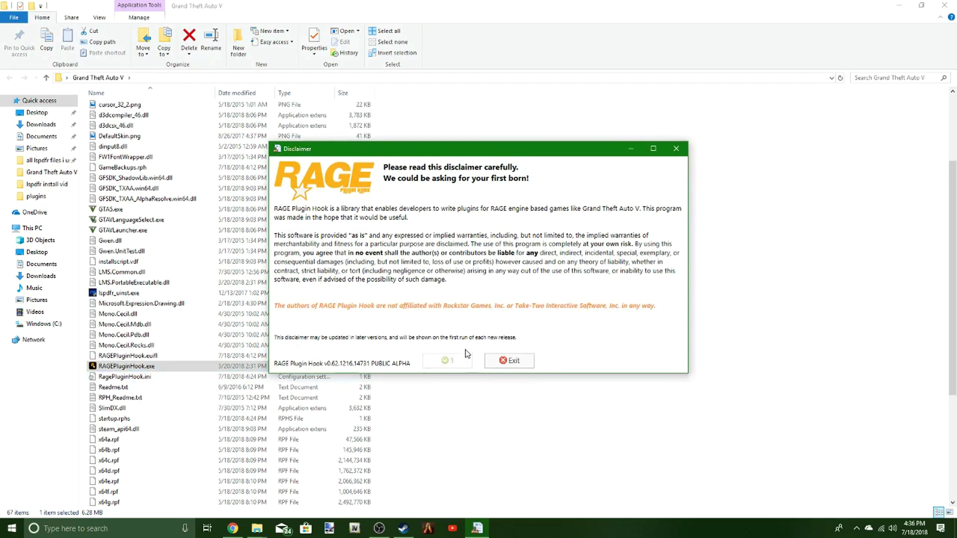
left_click(467, 360)
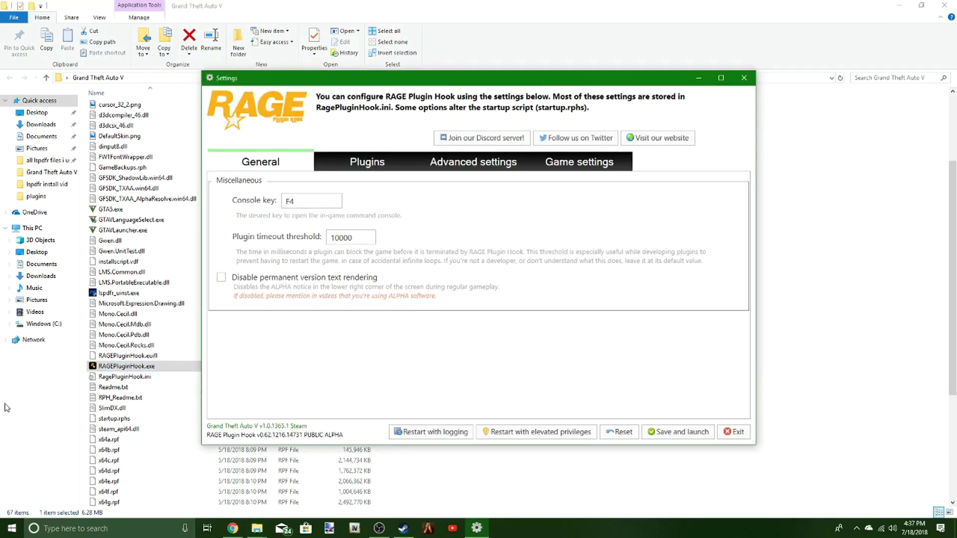
On the Plugins tab, set Load all plugins on startup, including LSPD First Response
left_click(374, 171)
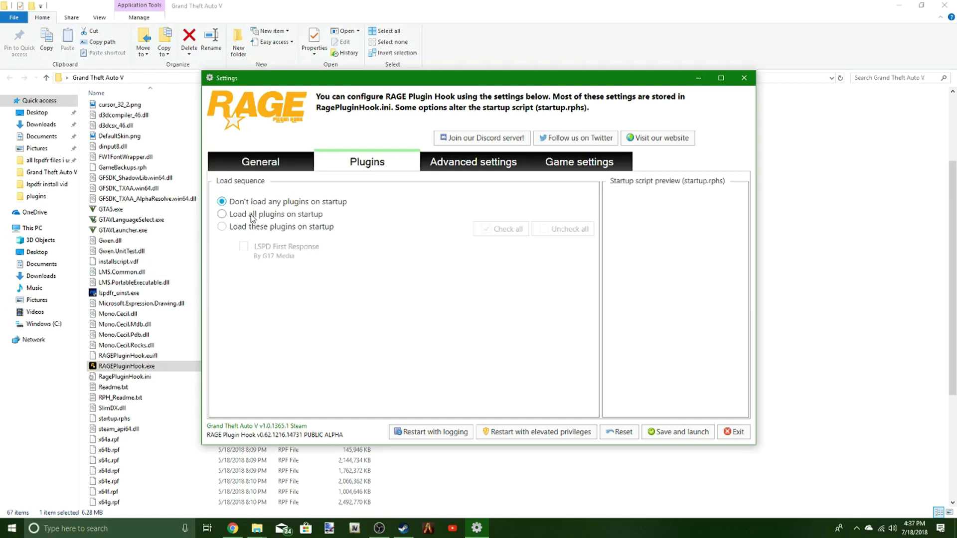
left_click(238, 227)
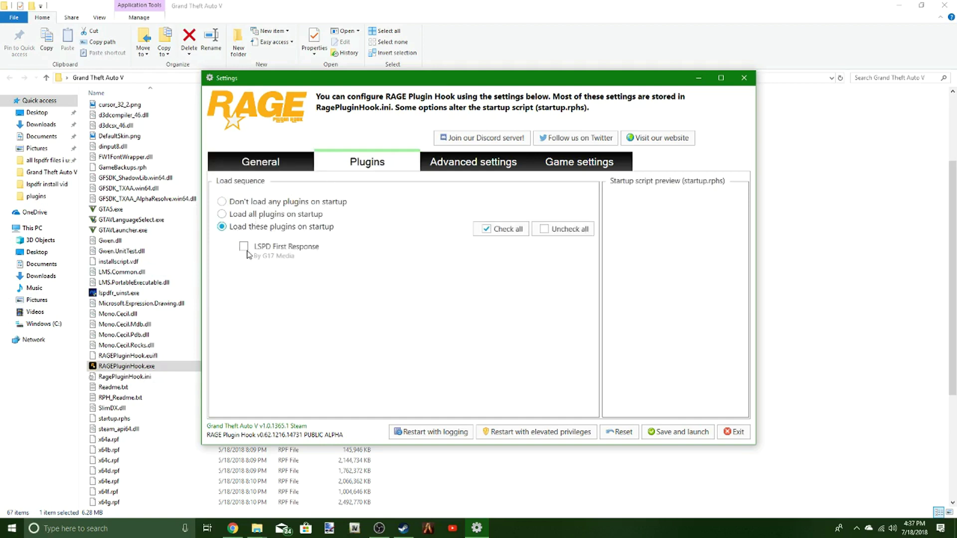
left_click(244, 248)
left_click(282, 214)
Review the Advanced and Game settings, expanding the command line switches list
left_click(456, 165)
scroll(283, 205, "down", 1)
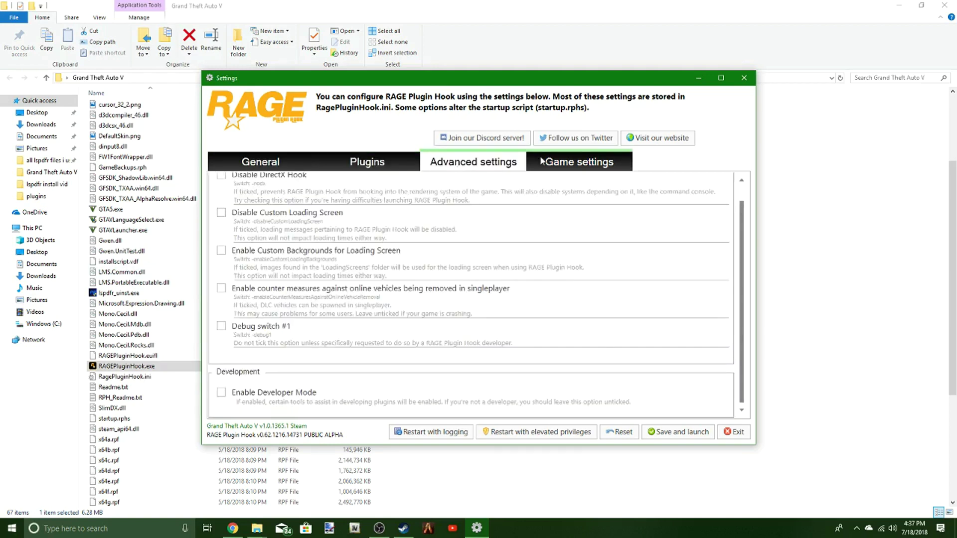
left_click(593, 168)
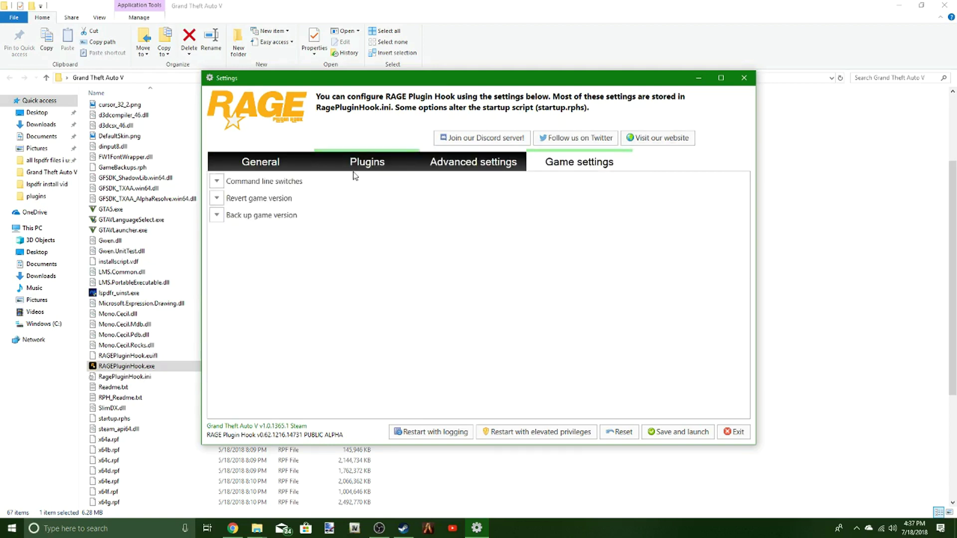
left_click(239, 185)
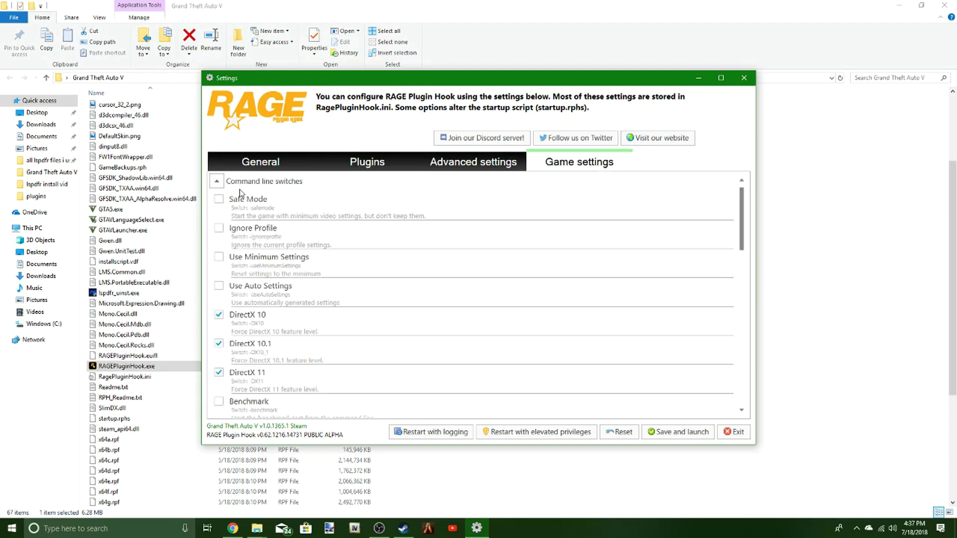
scroll(385, 235, "down", 5)
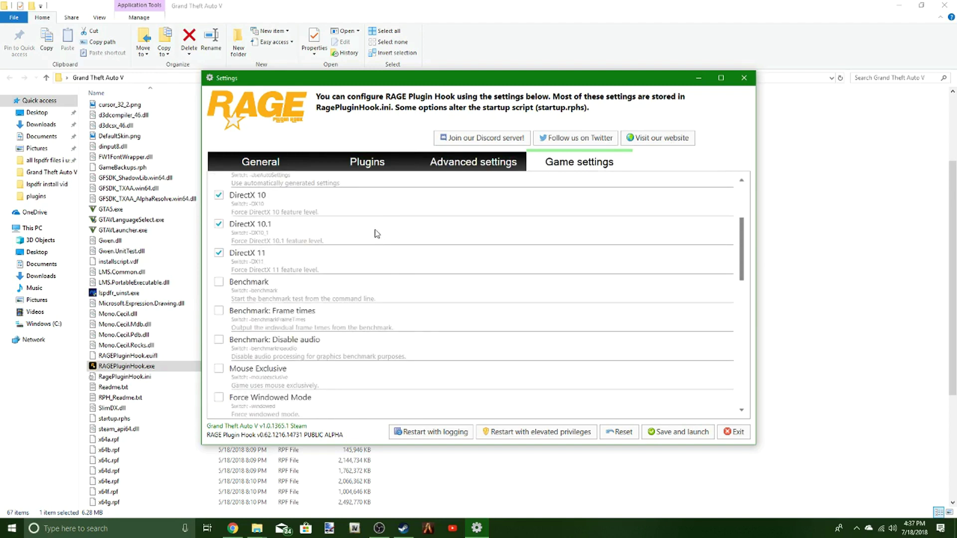
scroll(377, 234, "down", 15)
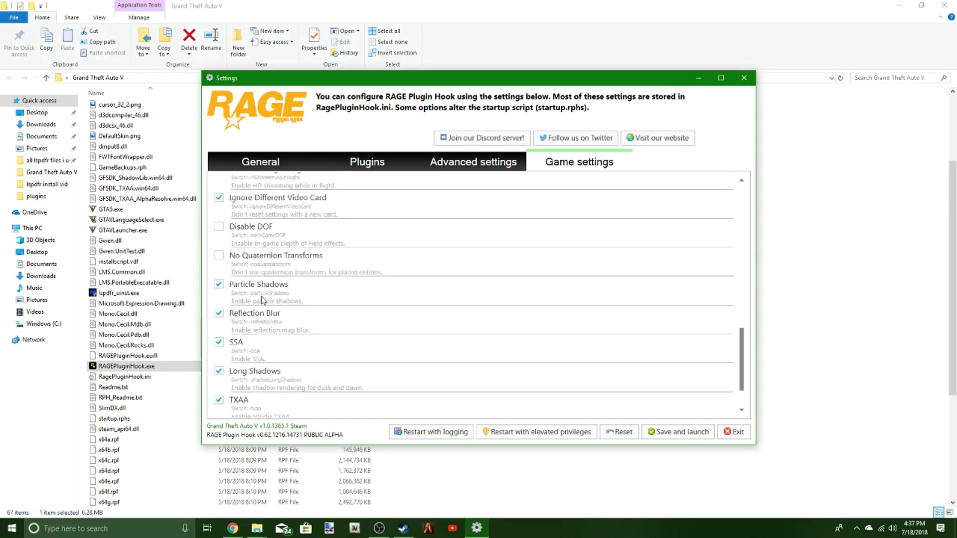
scroll(262, 299, "up", 17)
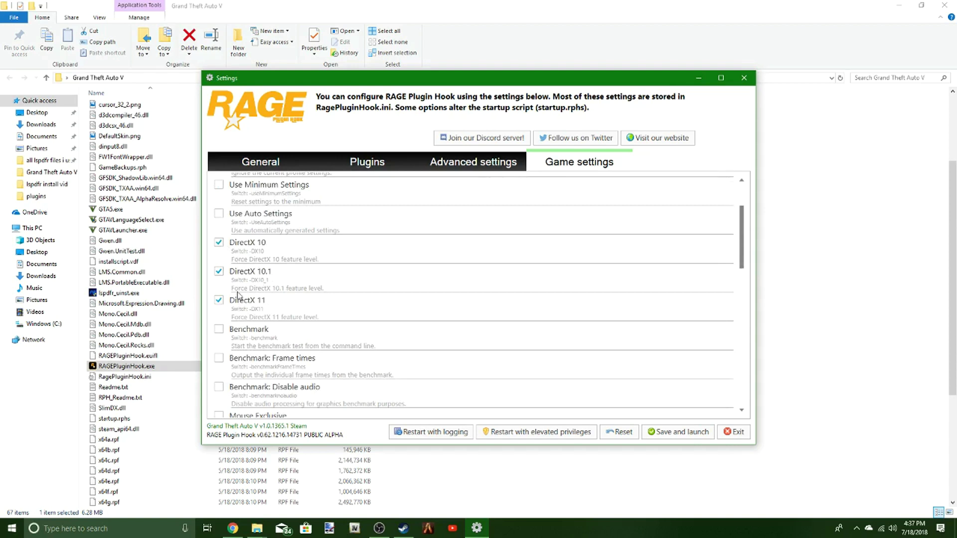
scroll(238, 303, "down", 9)
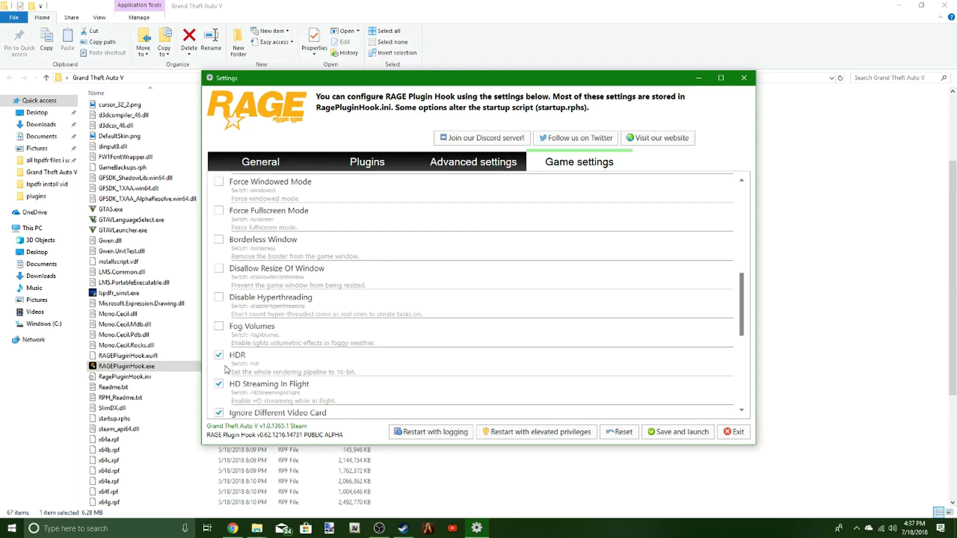
scroll(235, 326, "down", 3)
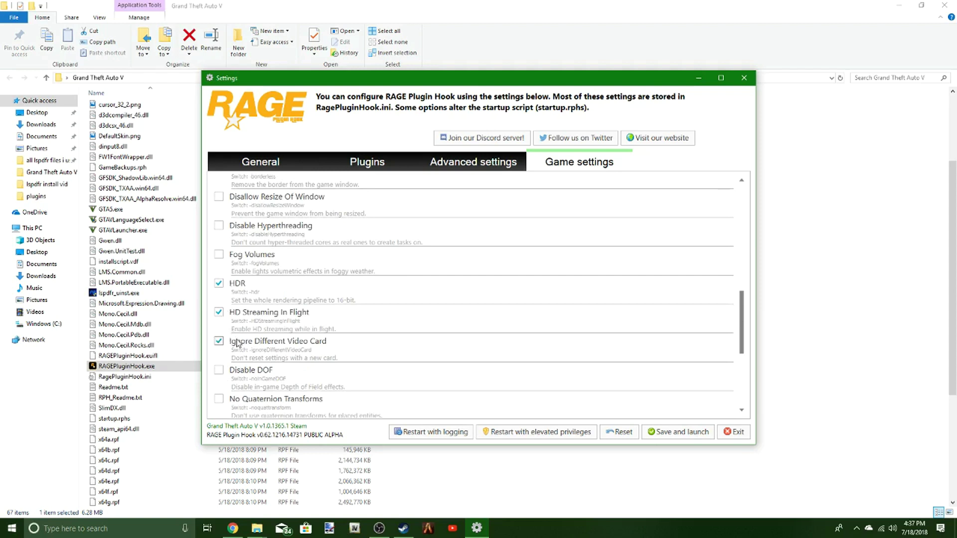
scroll(237, 346, "down", 5)
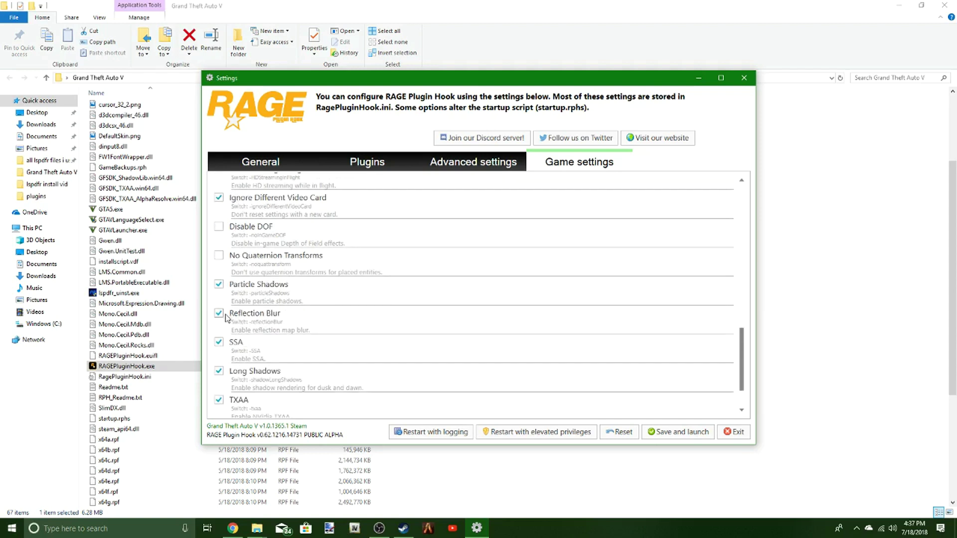
scroll(225, 322, "down", 2)
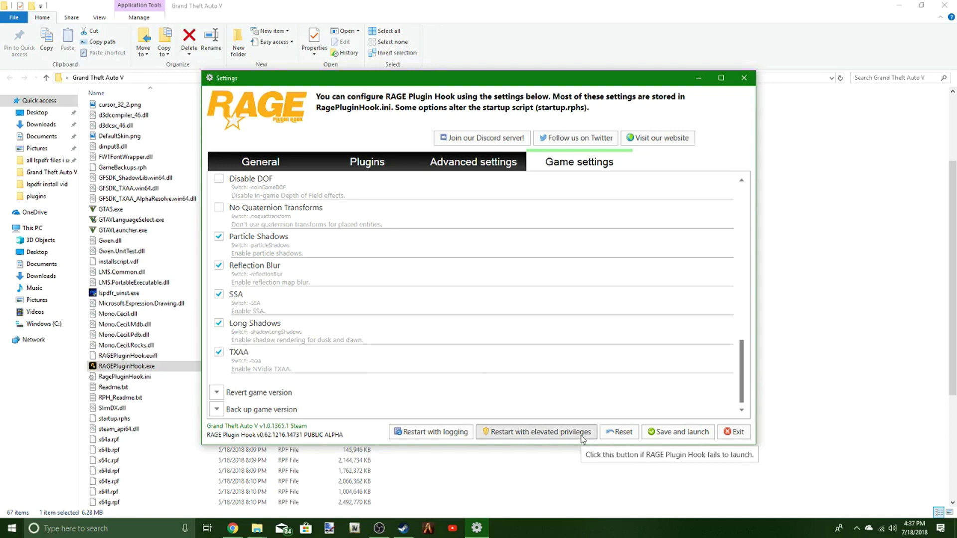
Save and launch, dismiss the settings notice, and move Explorer and the Steam update dialog aside
left_click(657, 433)
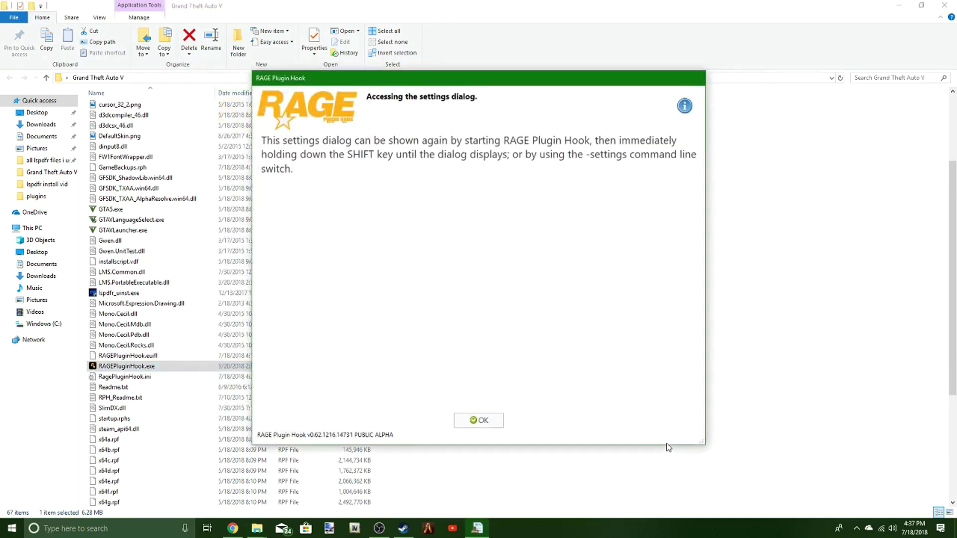
left_click(481, 420)
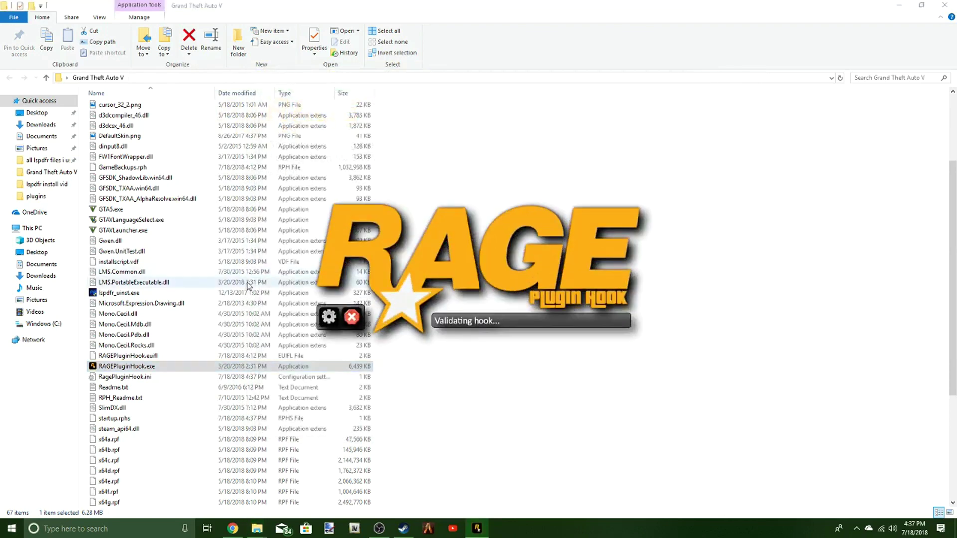
left_click(921, 5)
left_click_drag(288, 18, 283, 35)
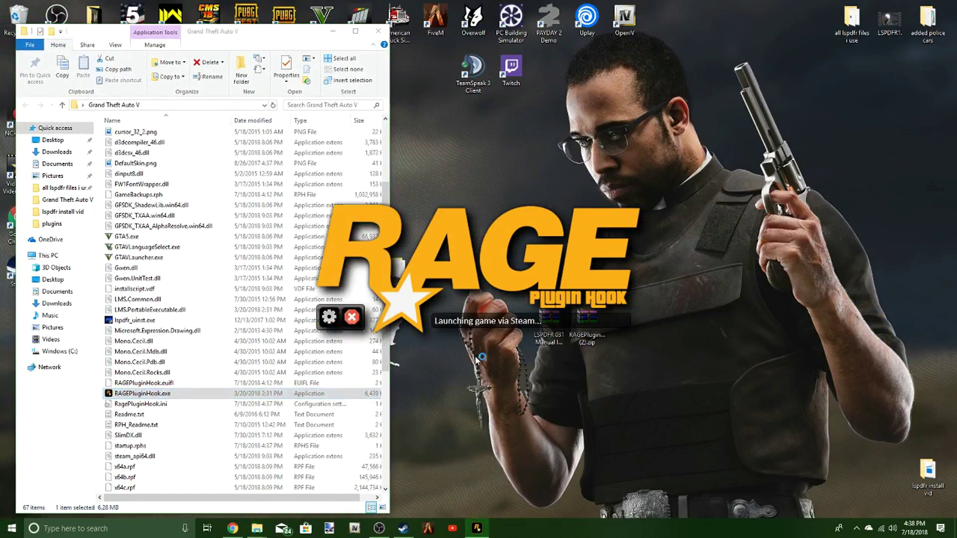
left_click_drag(501, 259, 607, 198)
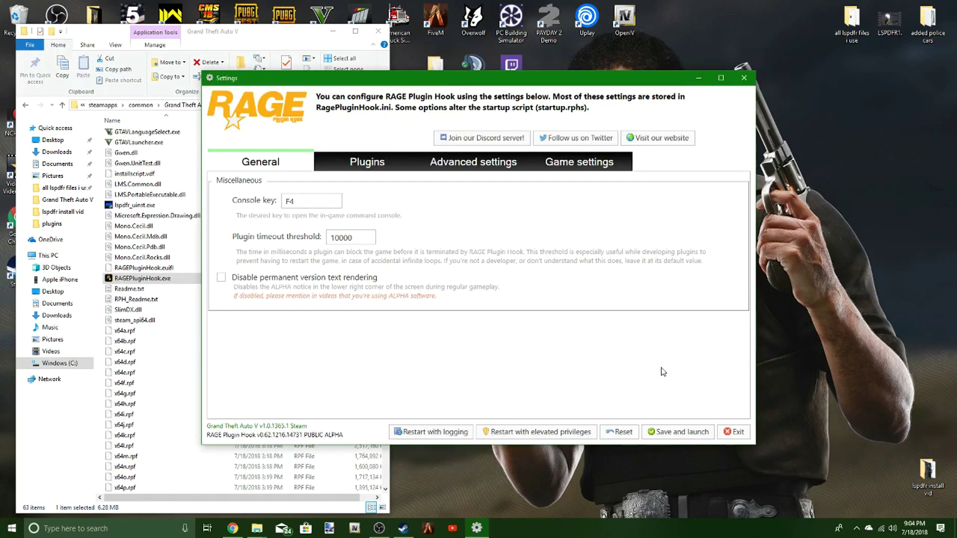
Set RAGE Plugin Hook to load all plugins on startup
left_click(356, 165)
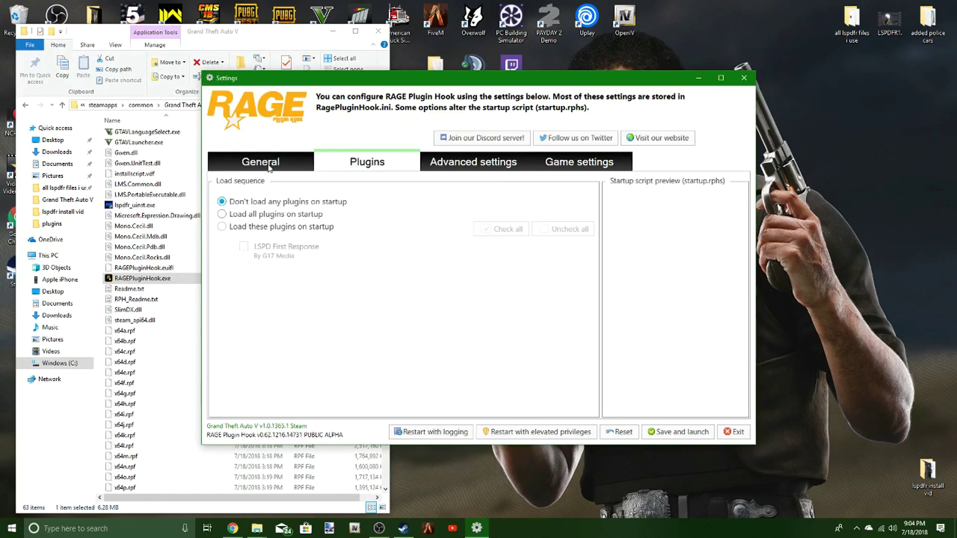
left_click(229, 227)
left_click(223, 214)
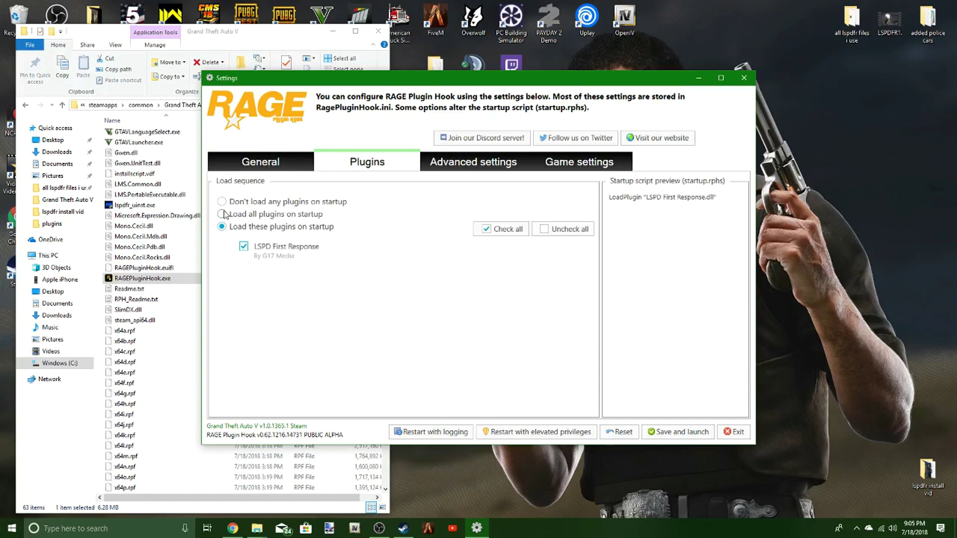
left_click(464, 167)
scroll(239, 240, "down", 1)
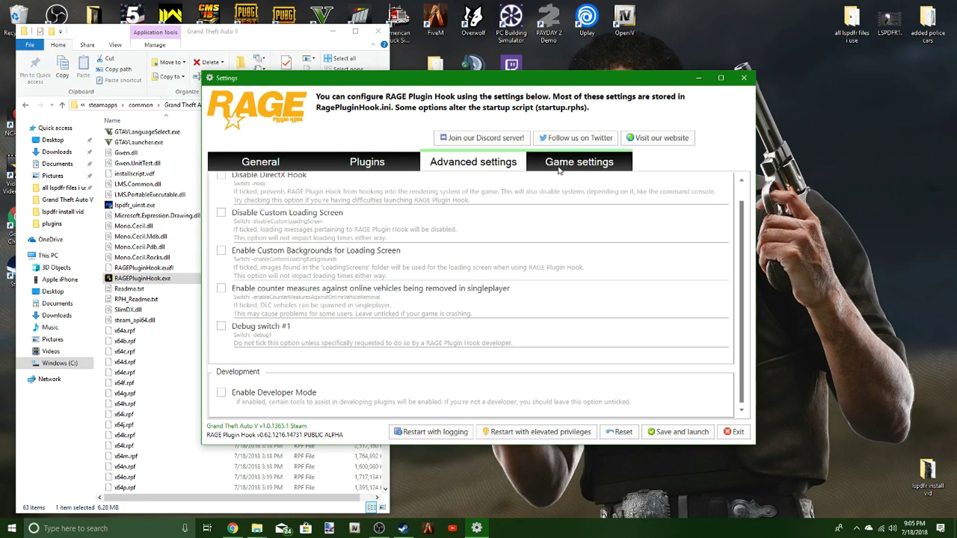
In Game settings, expand the command line switches and toggle the DirectX 10, 10.1 and 11 switches
left_click(579, 162)
left_click(244, 185)
scroll(248, 241, "down", 3)
scroll(236, 234, "up", 1)
left_click(223, 229)
left_click(222, 247)
left_click(220, 277)
scroll(234, 334, "down", 3)
scroll(236, 336, "down", 5)
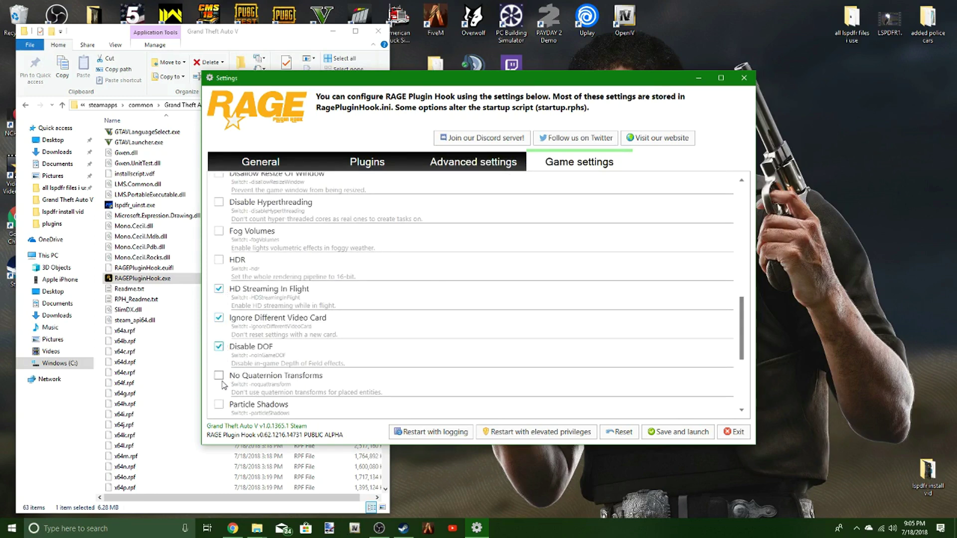
scroll(222, 358, "down", 4)
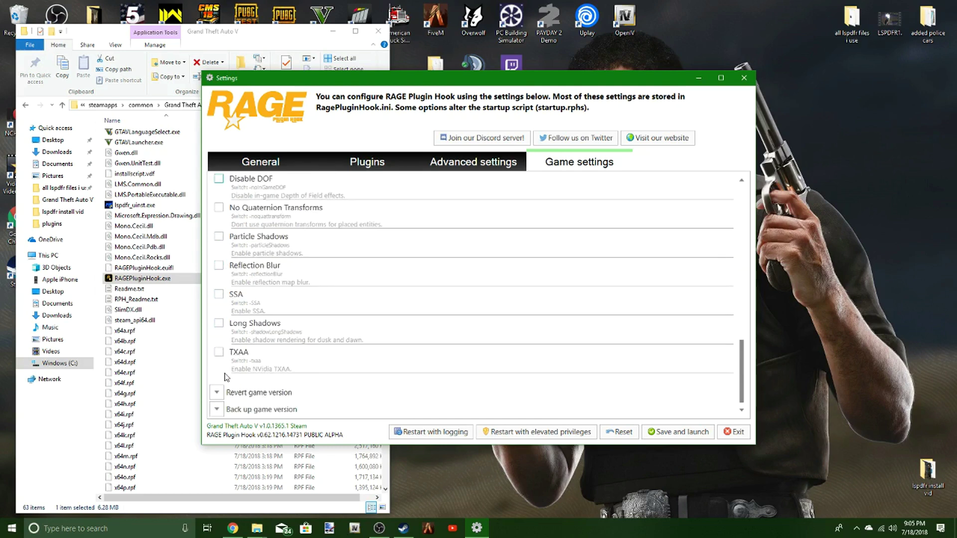
Enable TXAA, Long Shadows, SSA, Reflection Blur and Particle Shadows, then save and launch
left_click(220, 352)
left_click(219, 324)
left_click(218, 294)
left_click(219, 265)
left_click(219, 237)
left_click(644, 430)
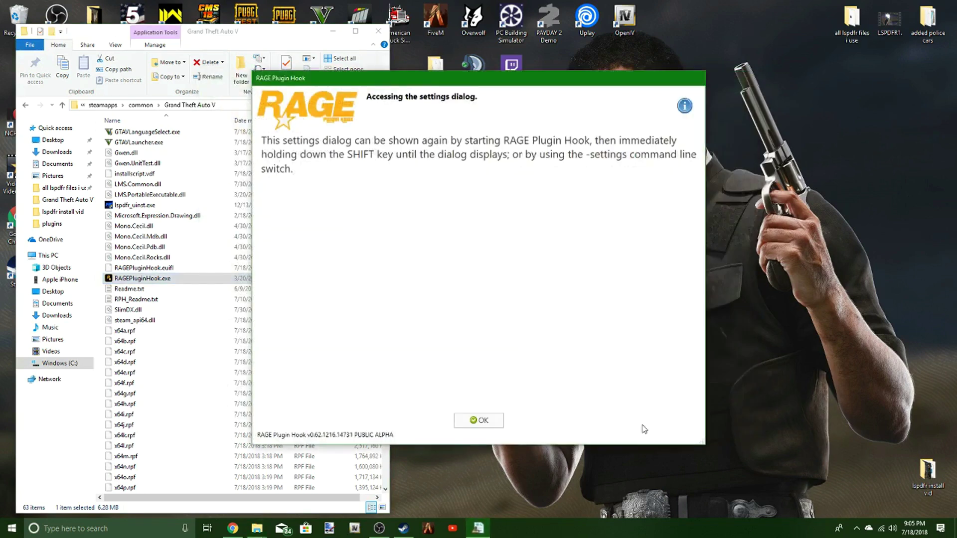
left_click(499, 425)
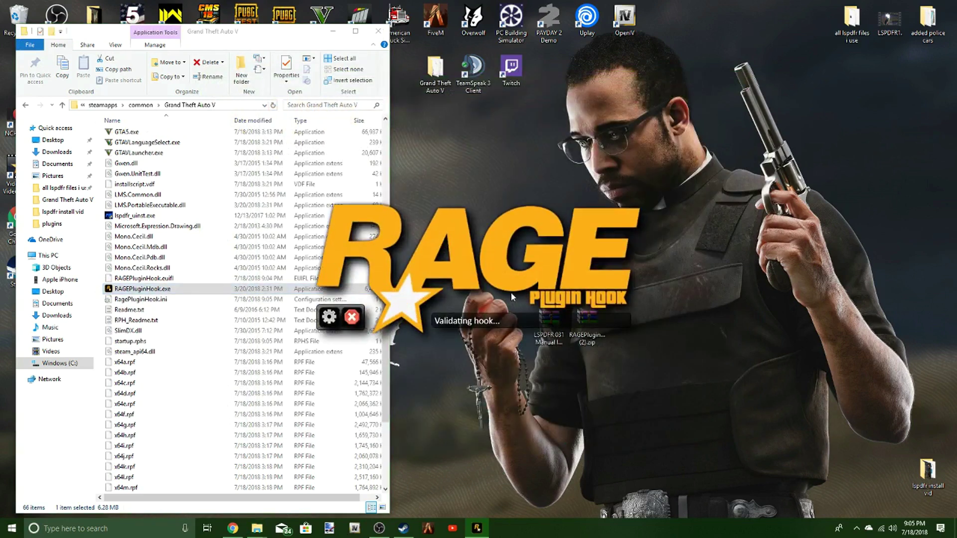
Bring the game folder window forward and drag its top edge up to make it taller
left_click(260, 39)
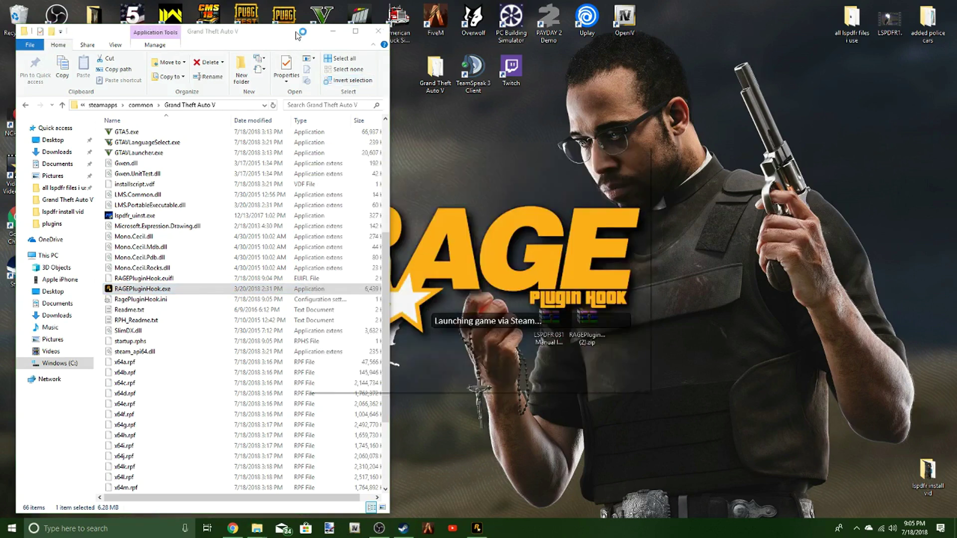
left_click(297, 29)
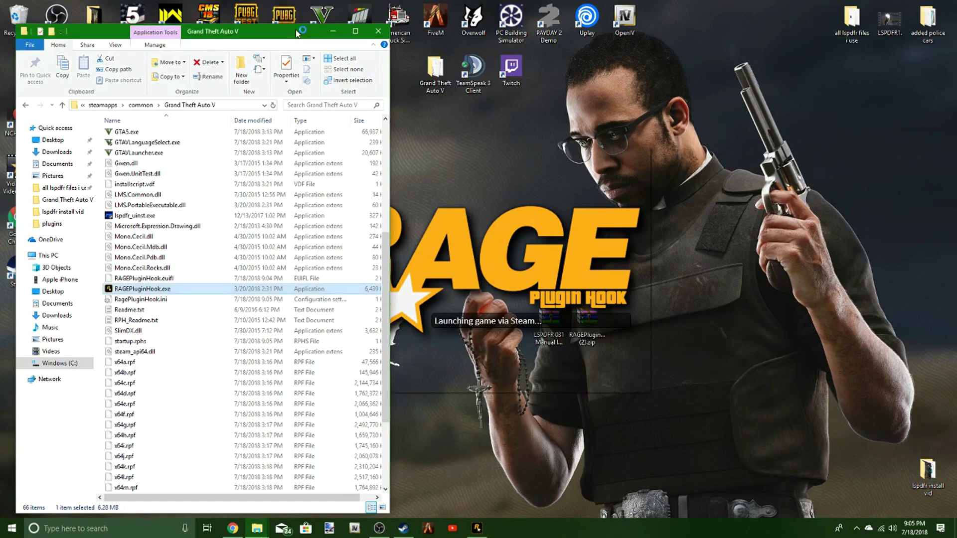
left_click_drag(295, 26, 263, 12)
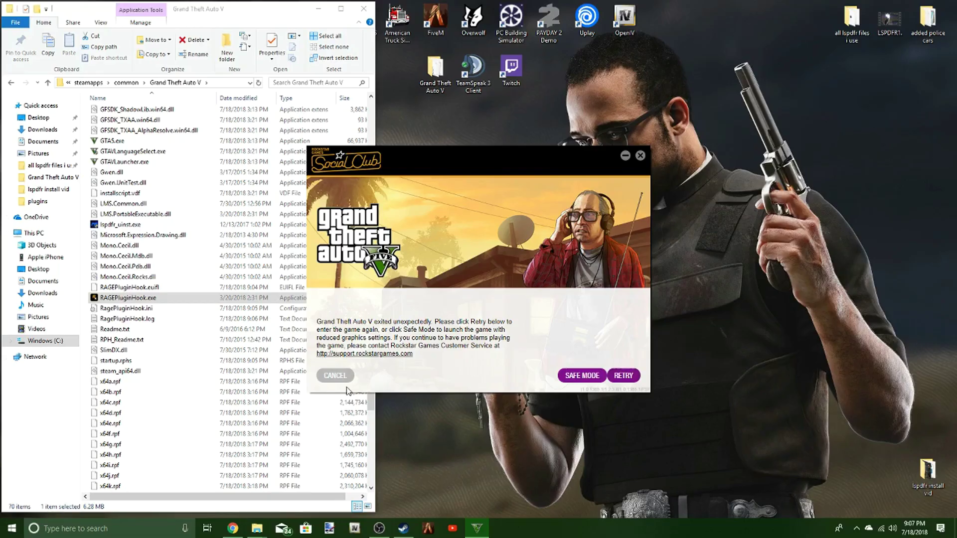
Close the crash notice, restart RAGEPluginHook.exe and set it to load all plugins on startup
left_click(344, 376)
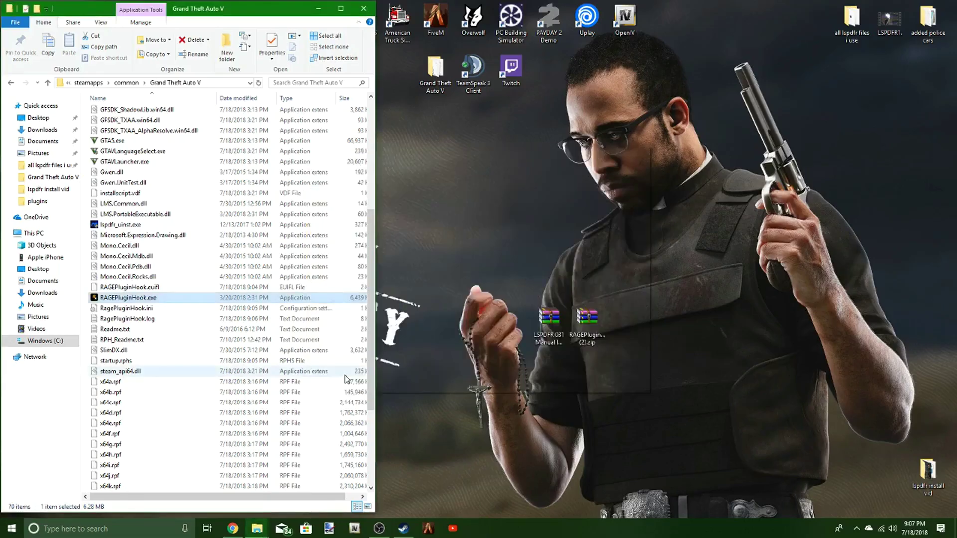
double_click(222, 299)
left_click(369, 163)
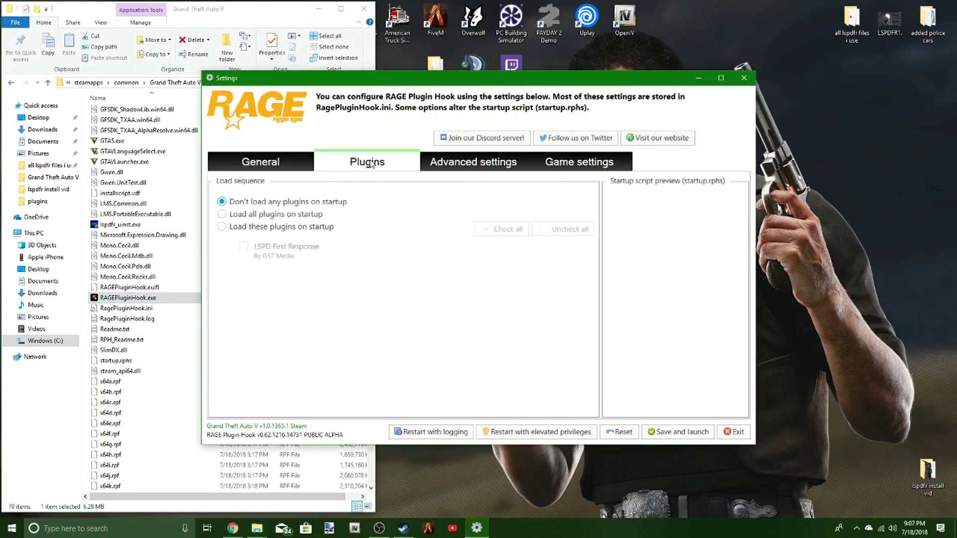
left_click(265, 214)
left_click(266, 202)
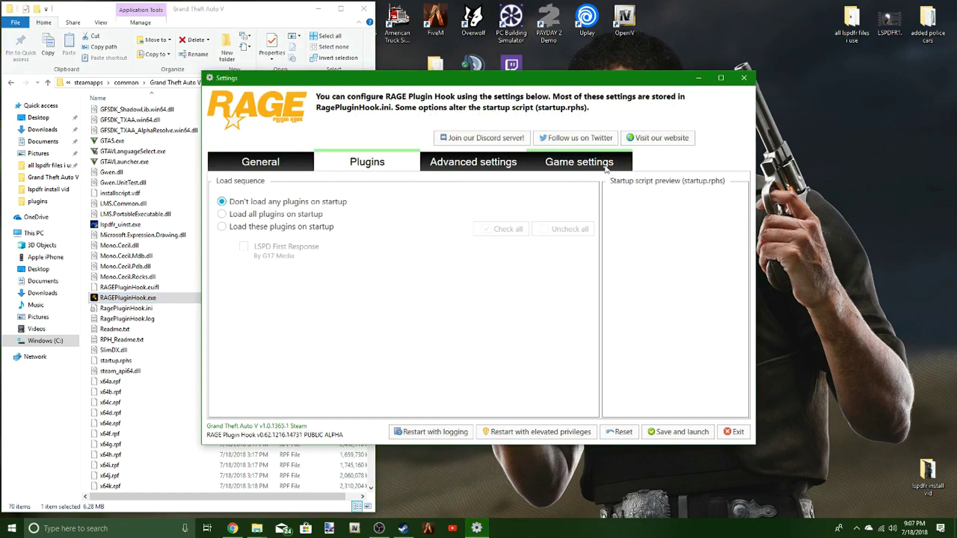
left_click(275, 214)
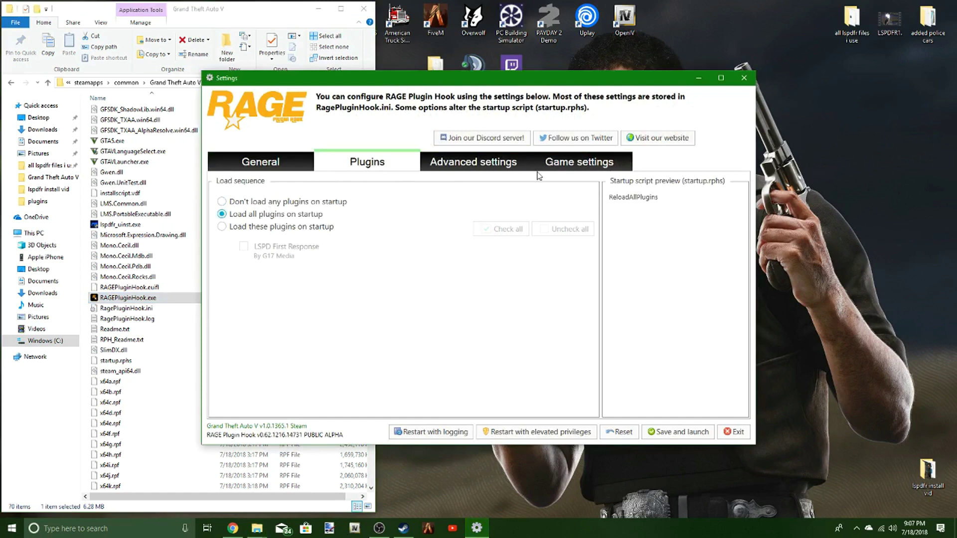
Turn off the HD Streaming In Flight switch and restart the hook with elevated privileges
left_click(542, 167)
left_click(218, 180)
scroll(274, 259, "down", 1)
scroll(274, 266, "down", 2)
scroll(266, 287, "down", 4)
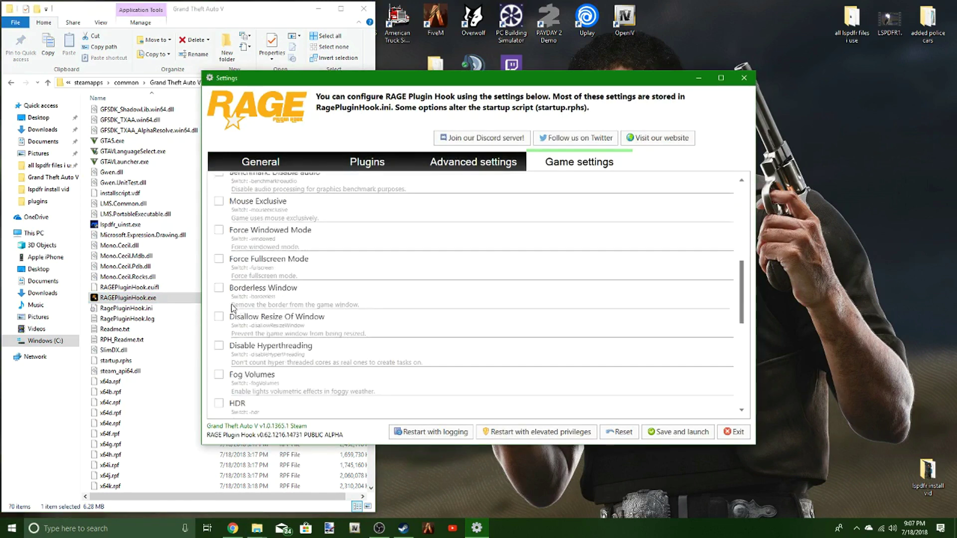
scroll(233, 306, "down", 1)
scroll(238, 329, "down", 2)
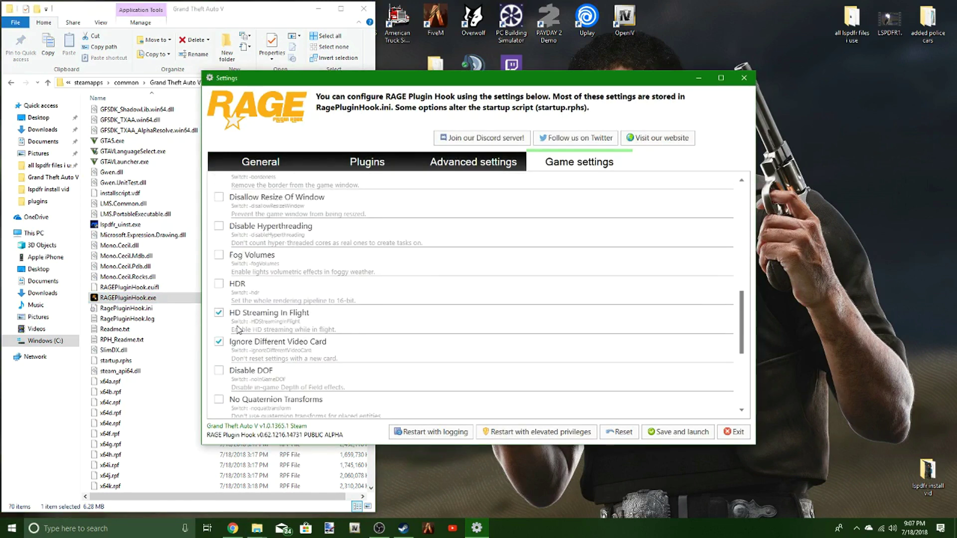
left_click(219, 312)
scroll(220, 334, "down", 1)
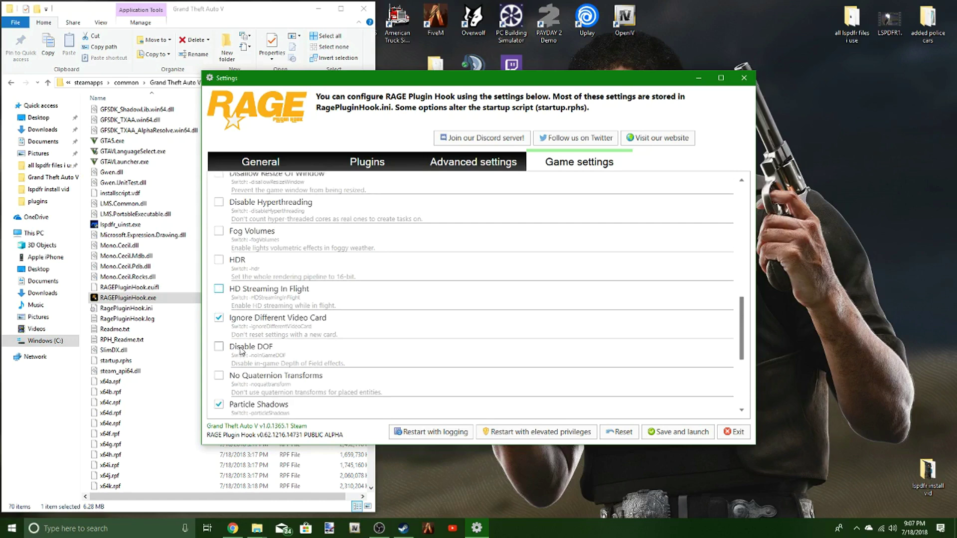
scroll(258, 370, "down", 4)
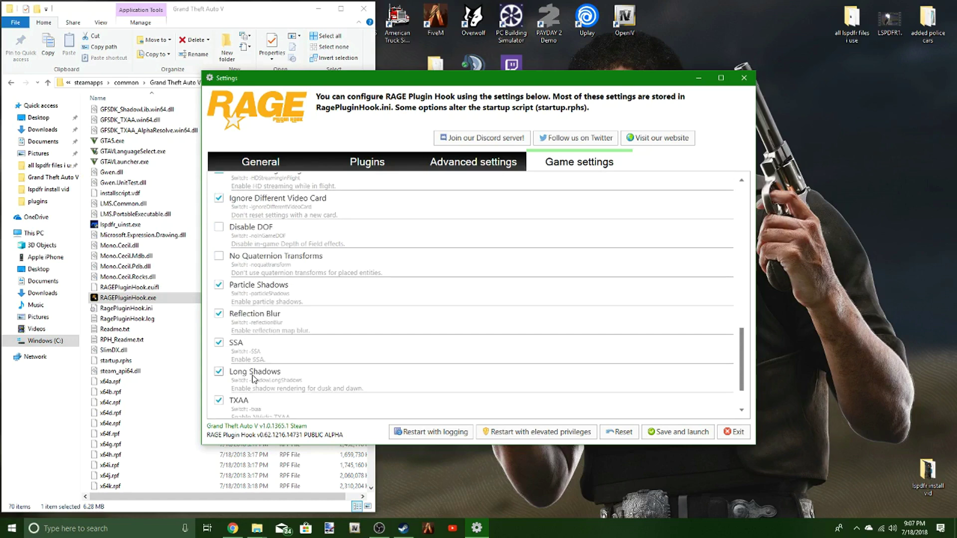
left_click(531, 432)
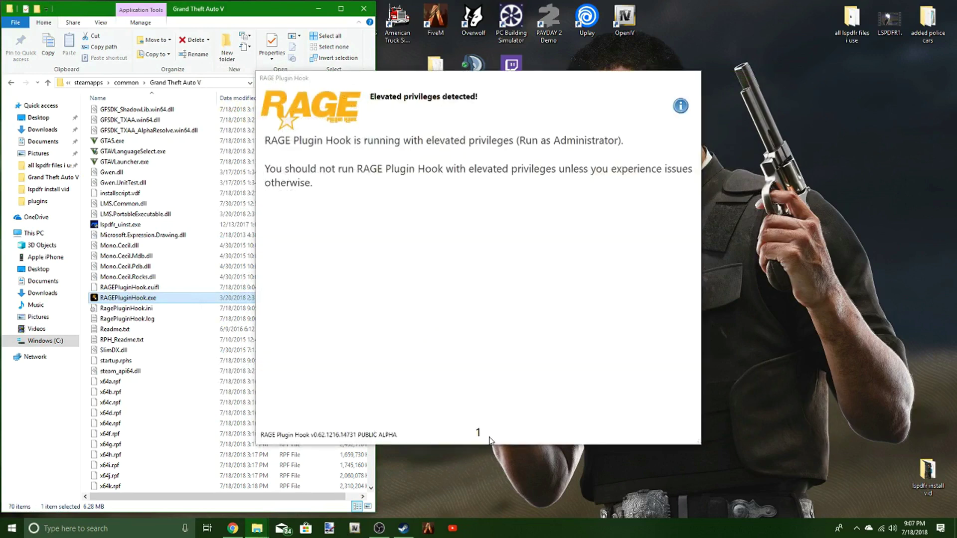
Acknowledge the elevated privileges warning, save and launch, and resize the game folder window while GTA V loads
left_click(480, 424)
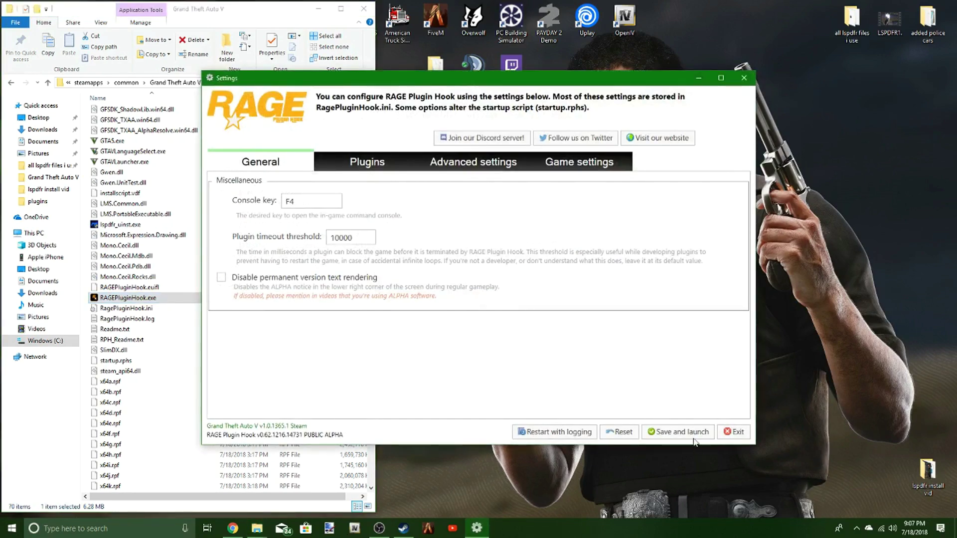
left_click(681, 432)
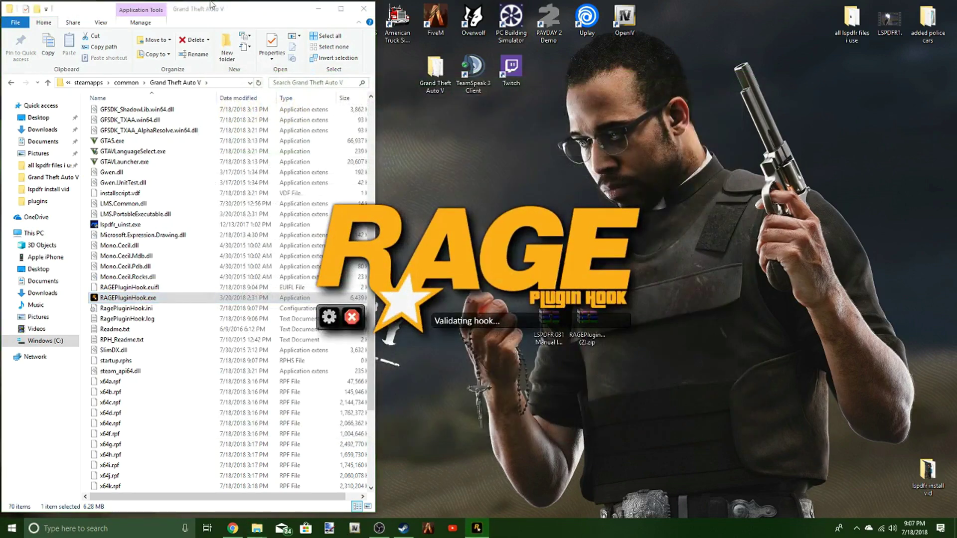
double_click(235, 18)
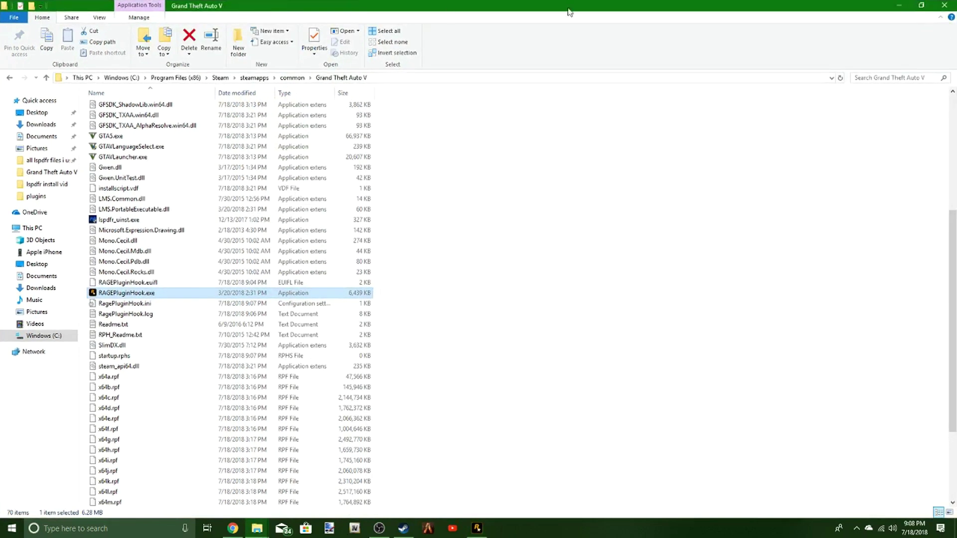
left_click(921, 6)
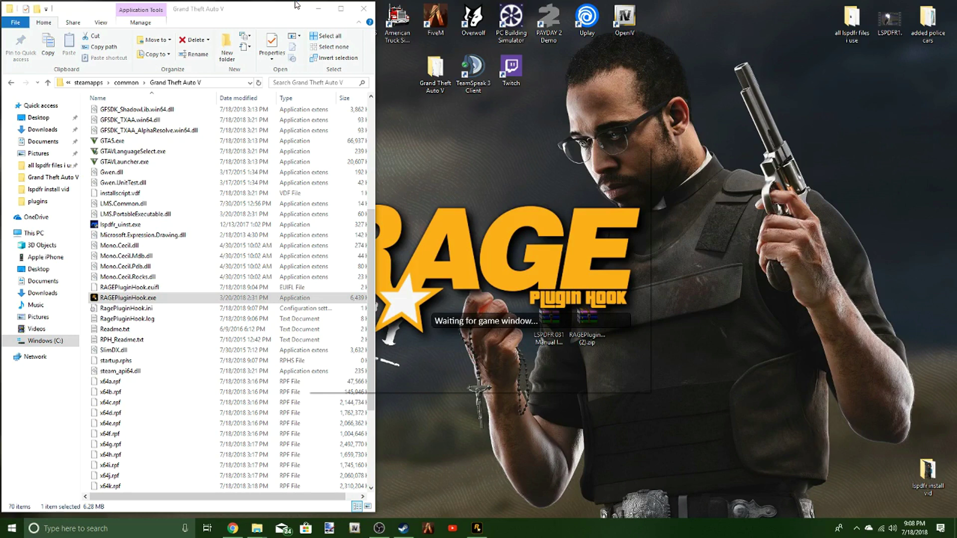
left_click(291, 20)
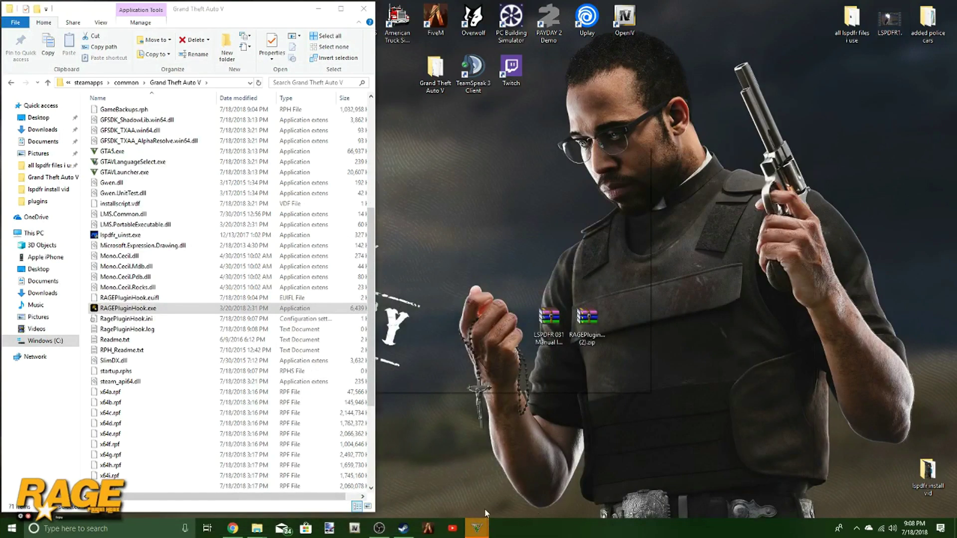
Bring up the running Grand Theft Auto V window from its taskbar icon
mouse_move(477, 532)
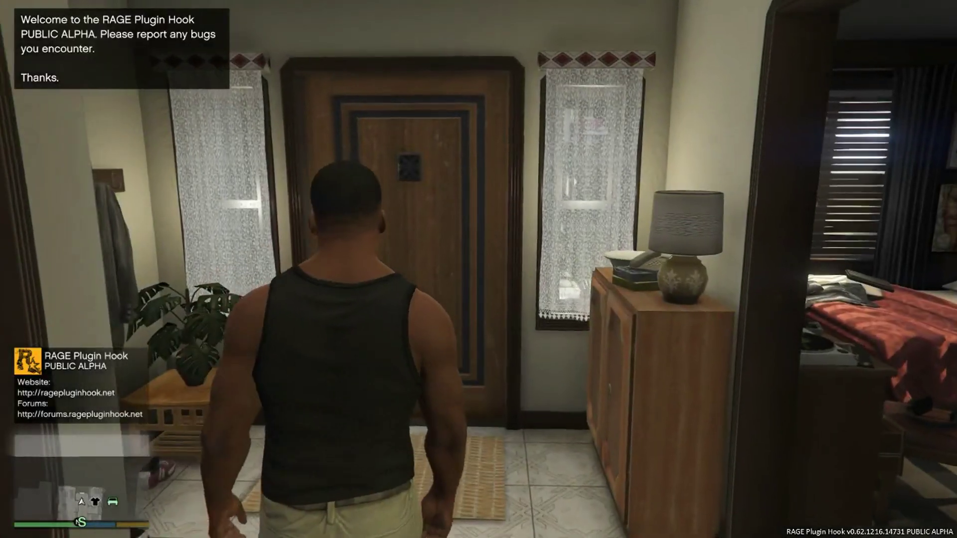
Walk the character out onto the sidewalk and briefly check the full-screen map
key("w")
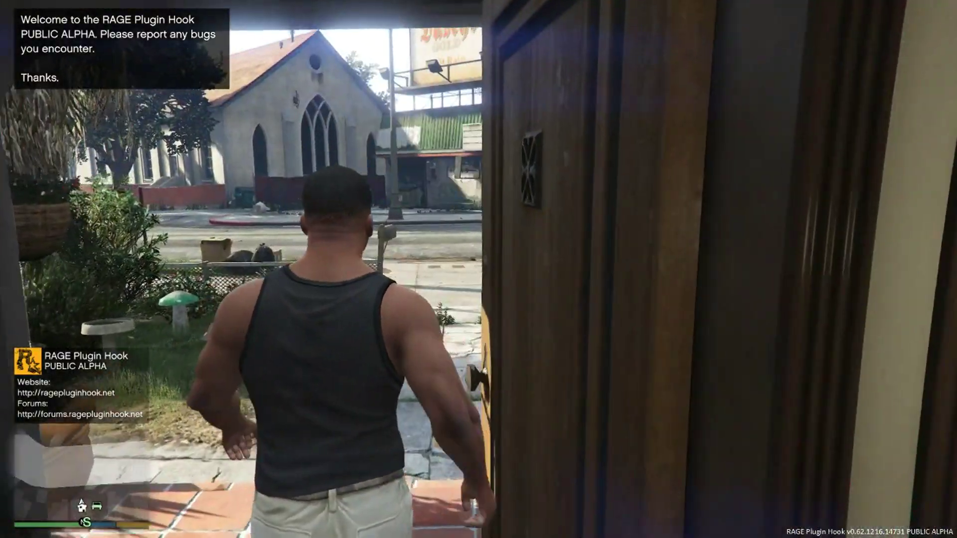
key("w")
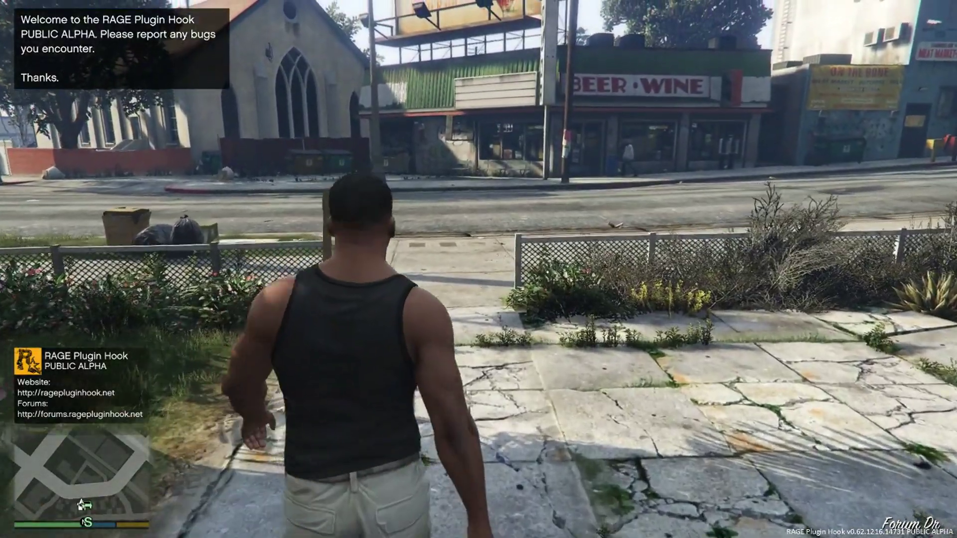
key("Escape")
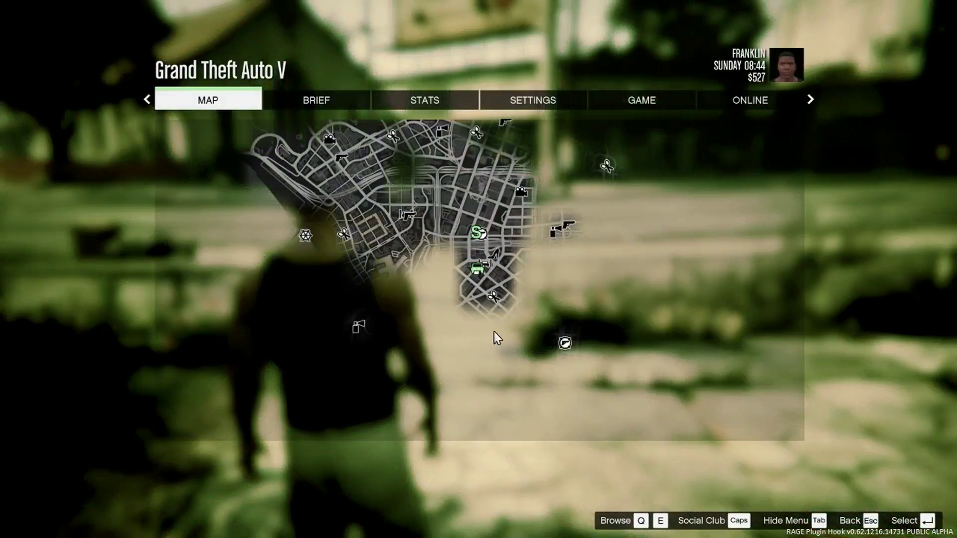
left_click(497, 338)
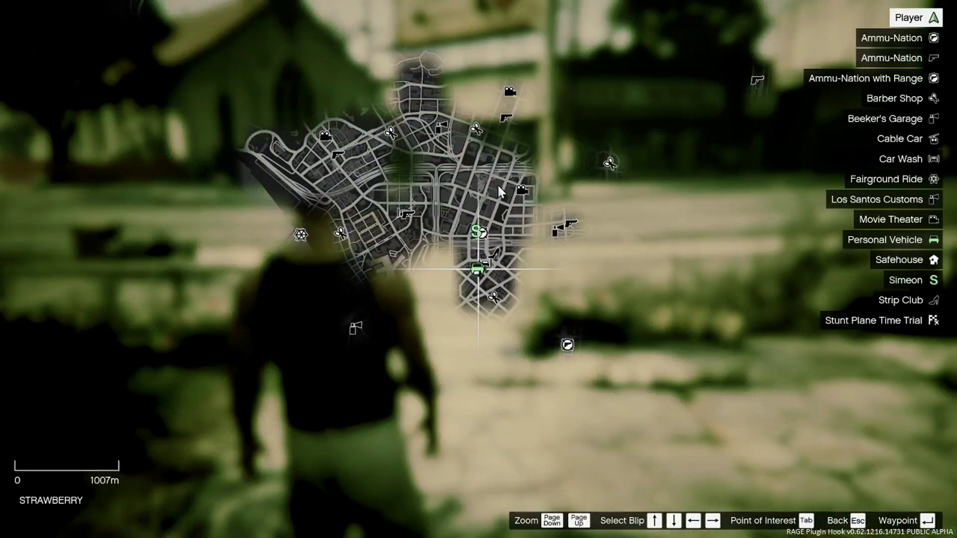
key("Escape")
key("Escape")
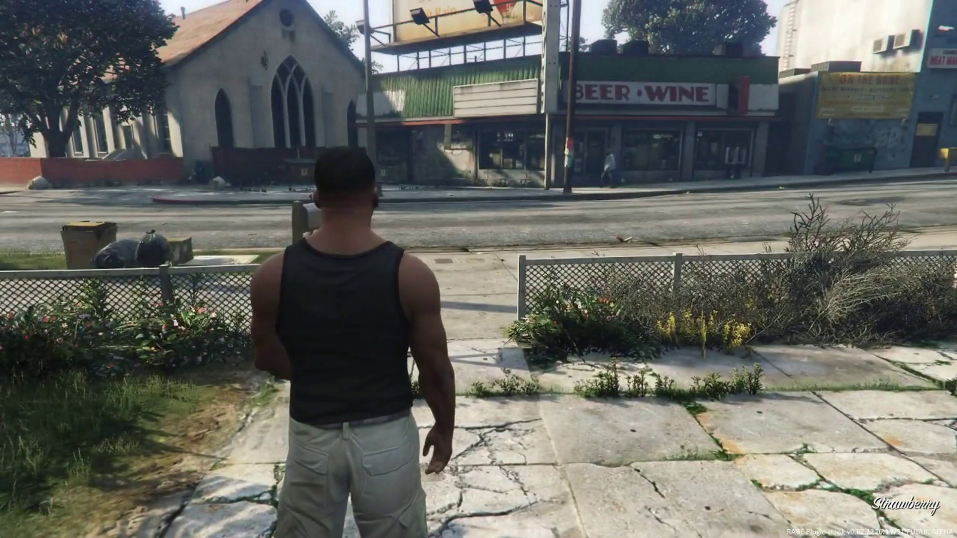
Run ReloadAllPlugins from the F4 console to load LSPD First Response 0.3.1
key("F4")
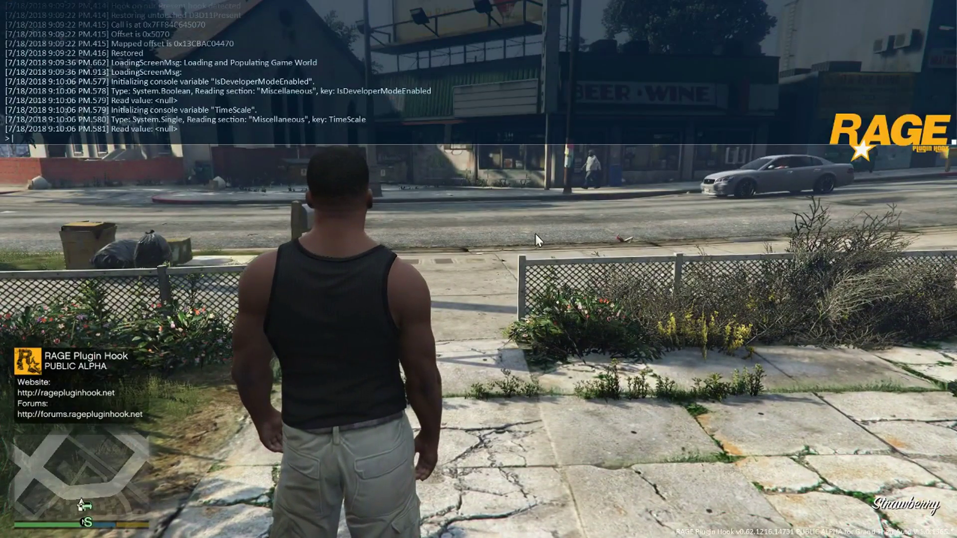
type("rel")
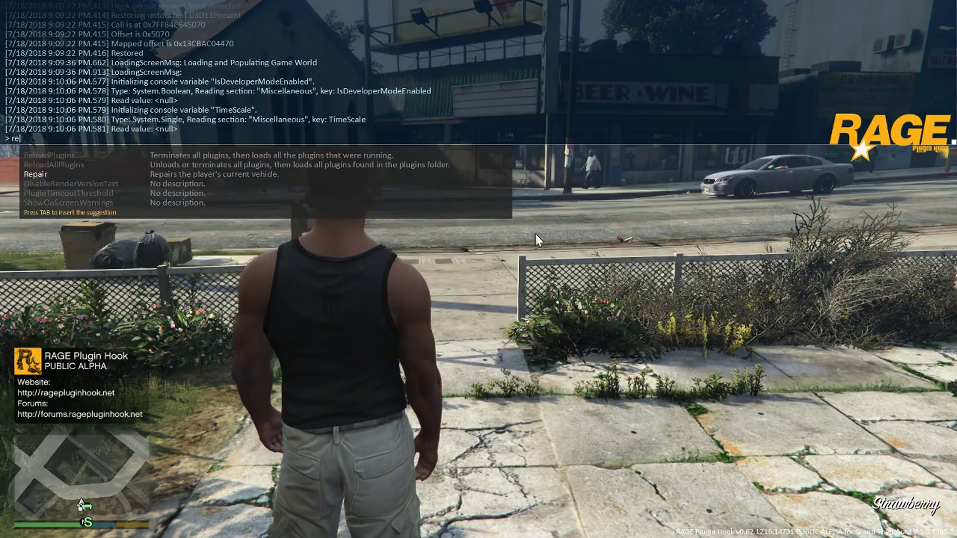
key("Up")
key("Tab")
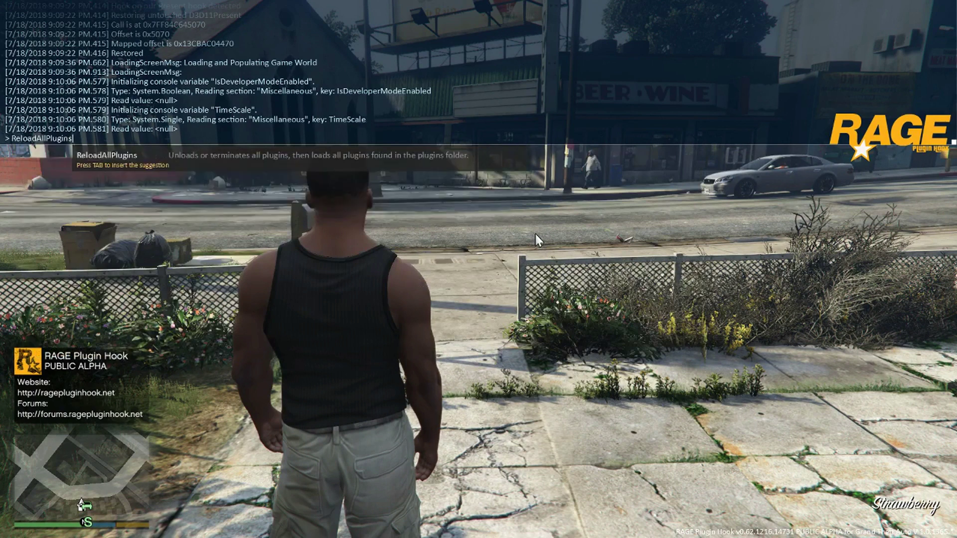
key("Return")
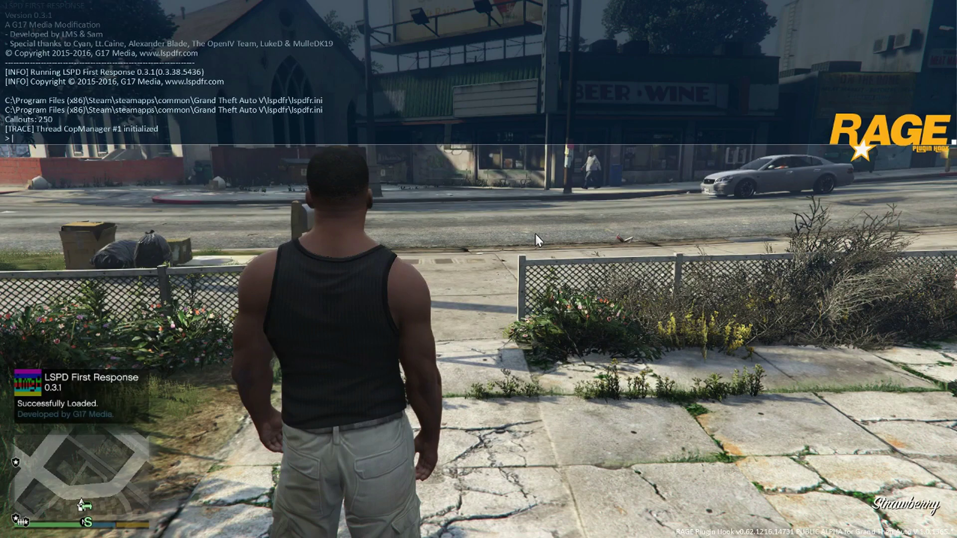
Locate the police station on the map, then walk the character toward the street
key("F4")
key("Escape")
key("Escape")
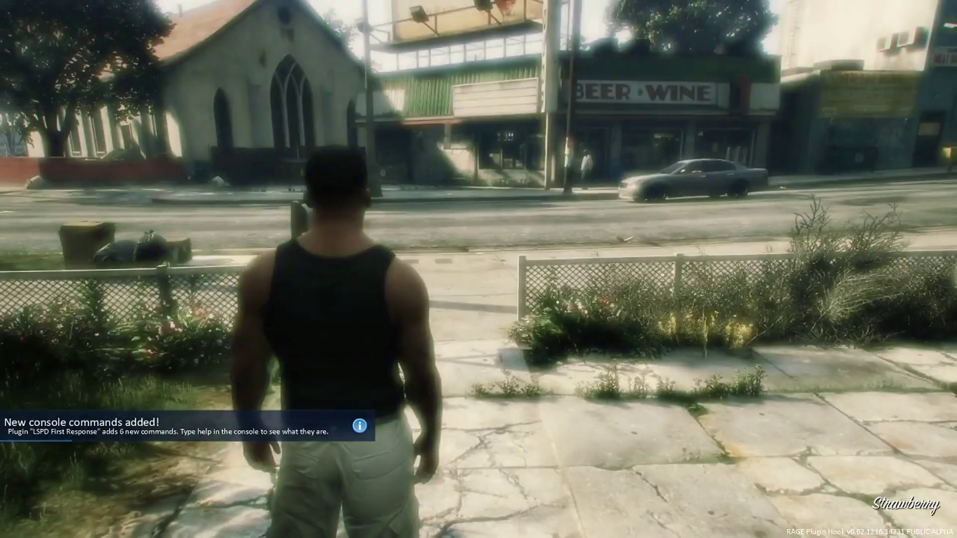
key("Escape")
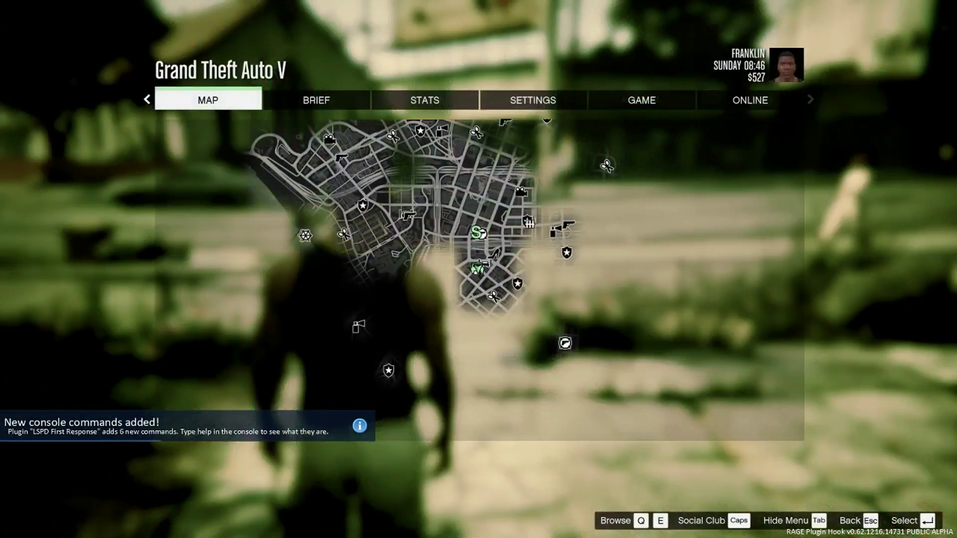
left_click(560, 261)
left_click_drag(530, 283, 479, 272)
scroll(480, 271, "up", 5)
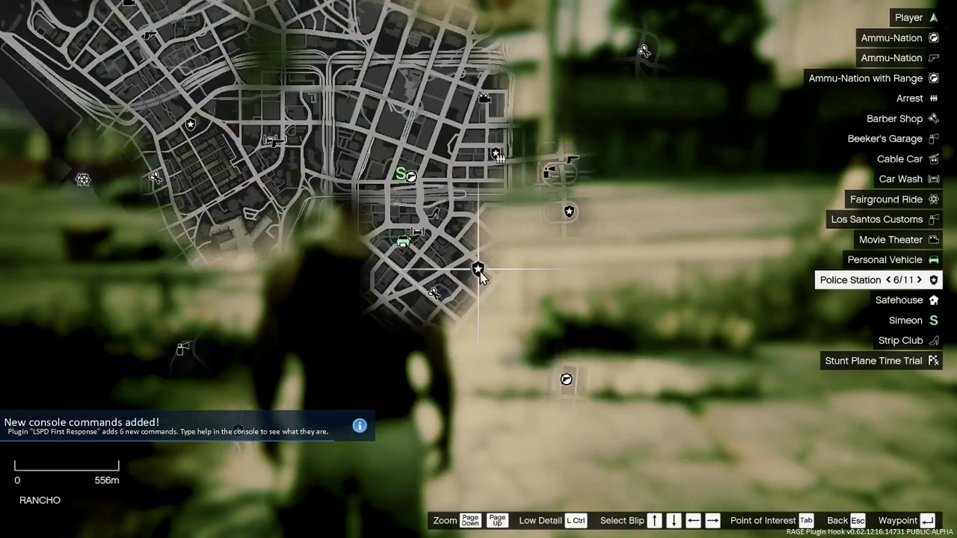
scroll(480, 272, "up", 2)
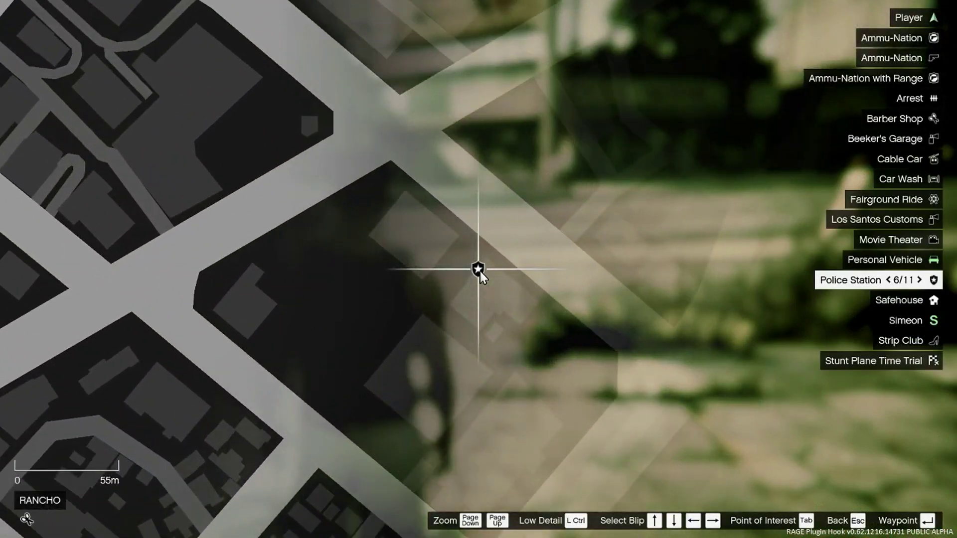
key("Escape")
key("Escape")
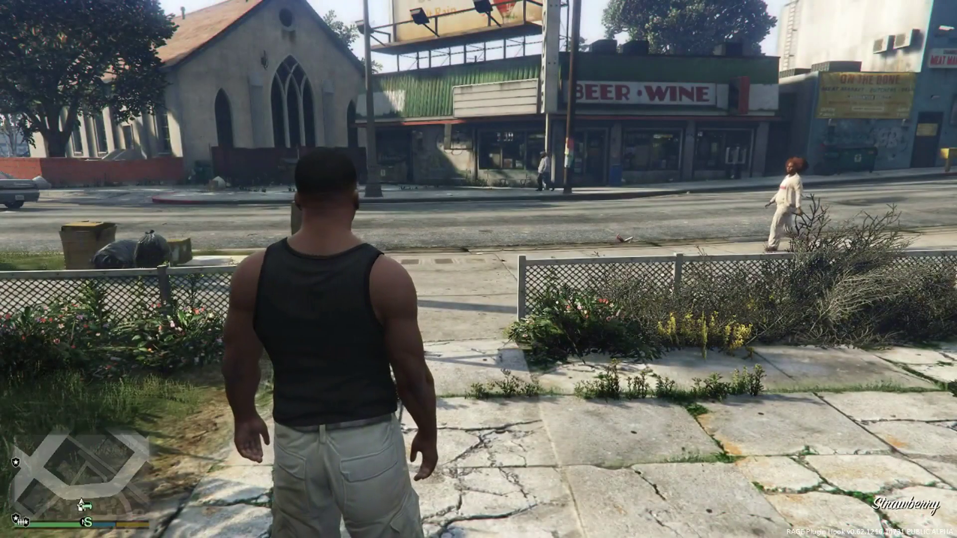
key("w")
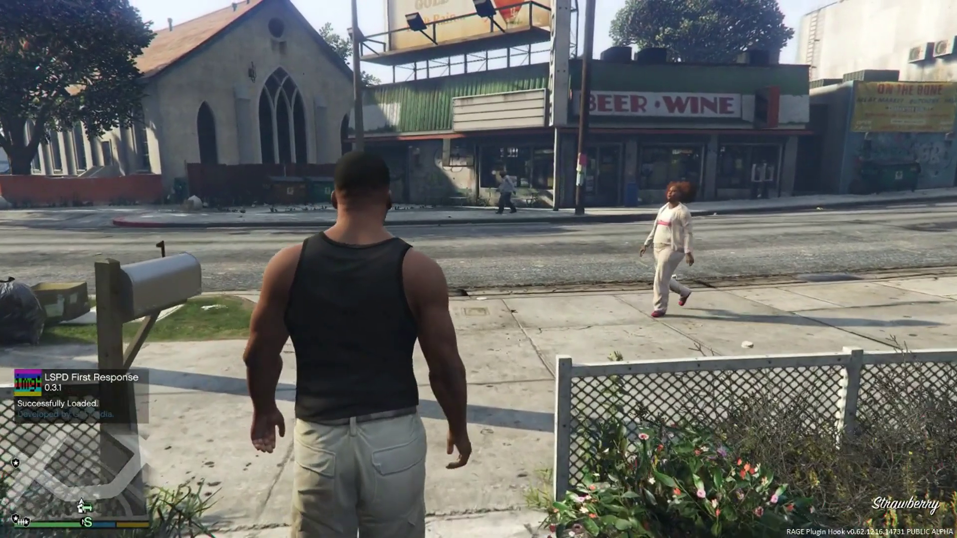
In the console, run 'forceduty' and 'spawn police3' to go on duty with a patrol car
key("F4")
type("f")
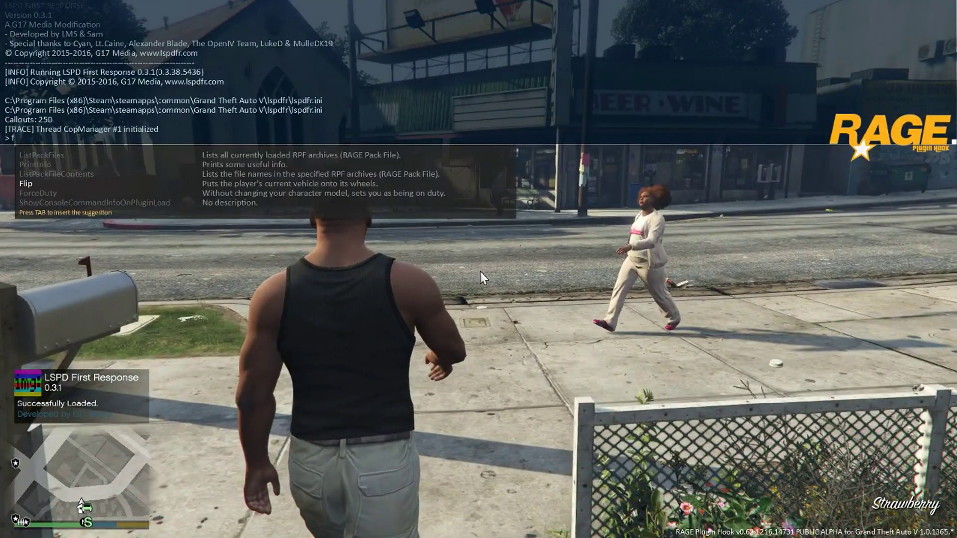
type("orceduty")
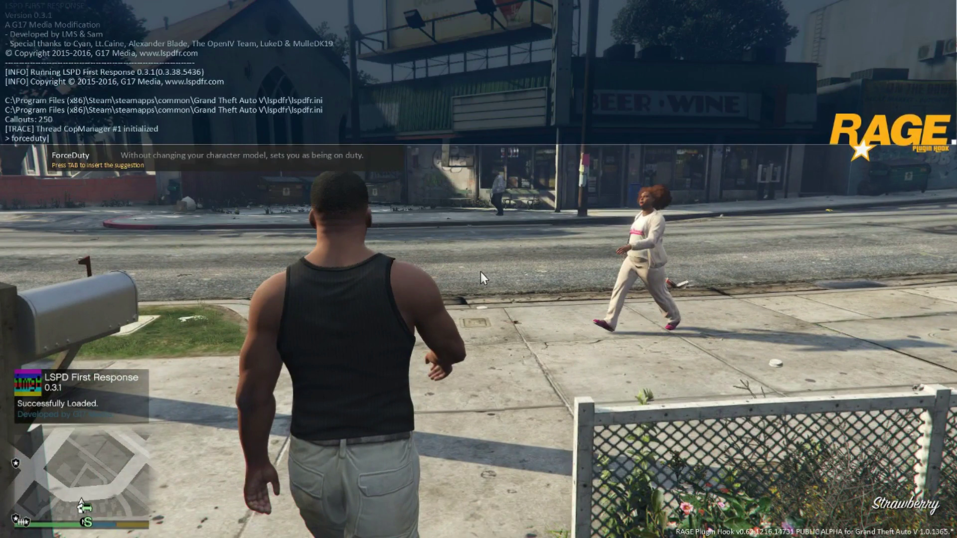
key("Return")
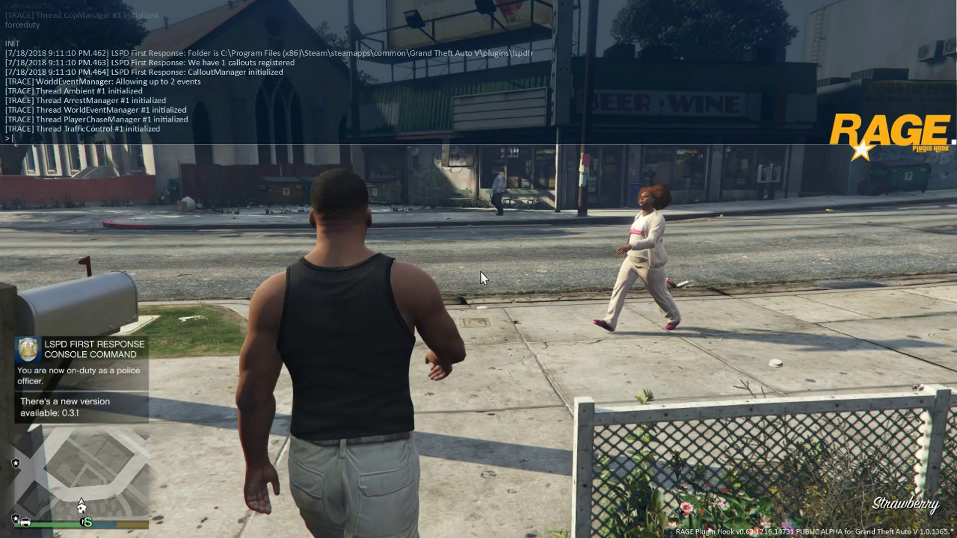
type("spawn ")
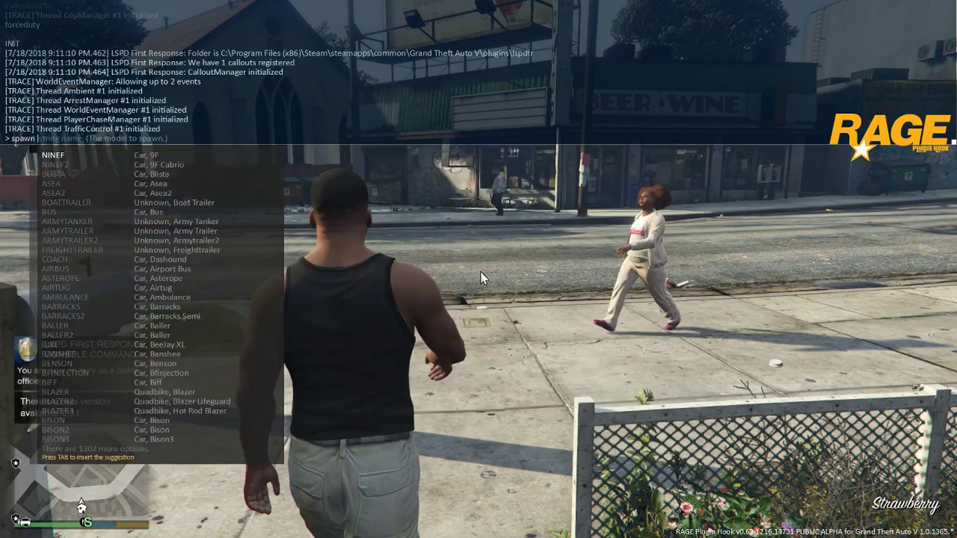
type("police3")
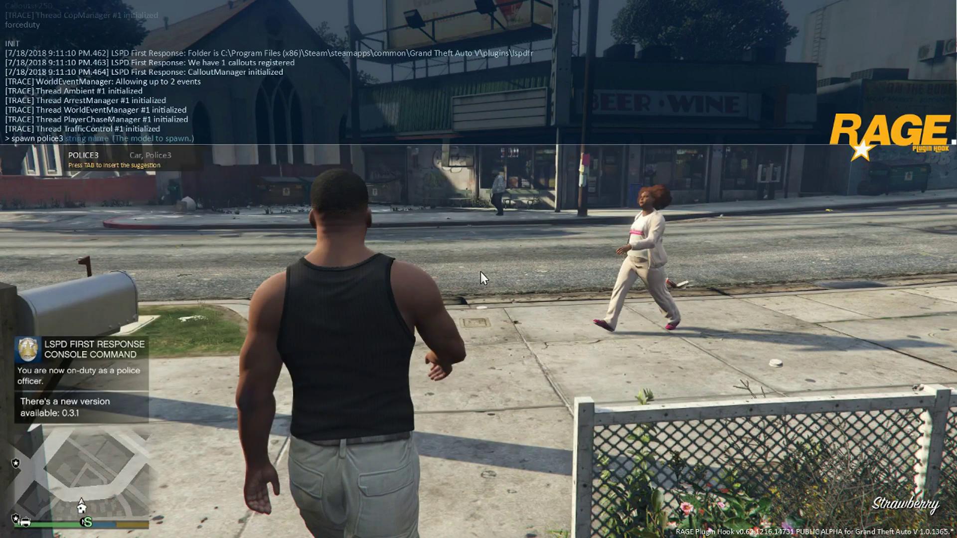
key("Return")
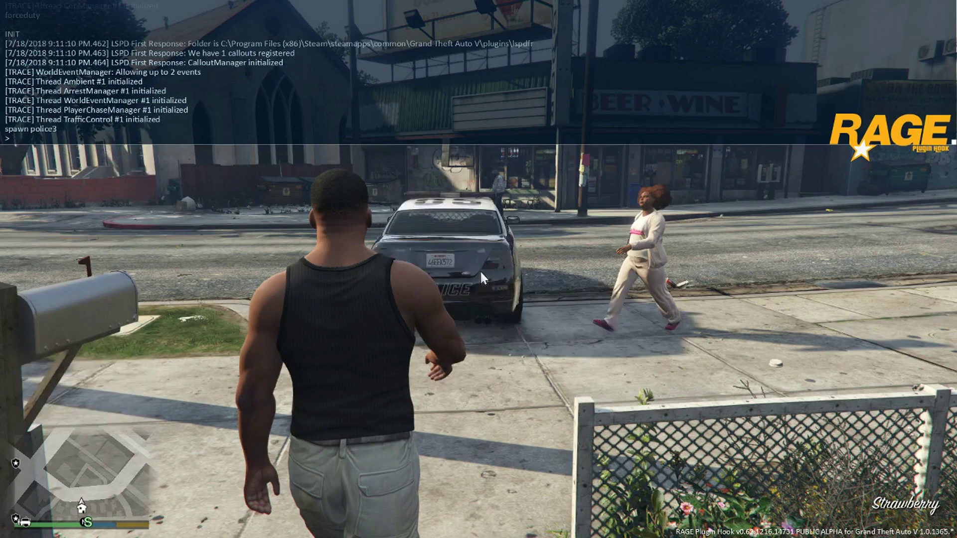
Close the console, walk around to the driver's door and get into the police car
key("Escape")
key("Escape")
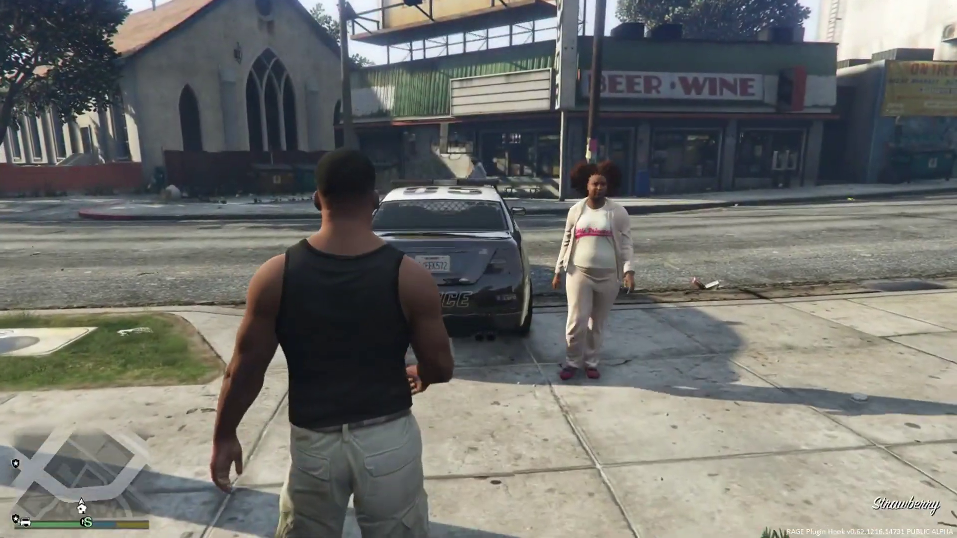
key("w")
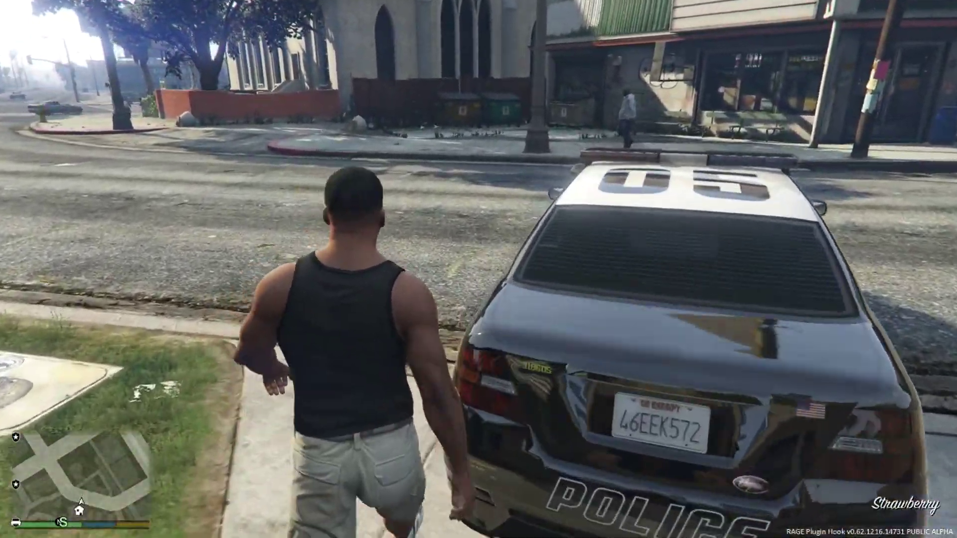
key("a")
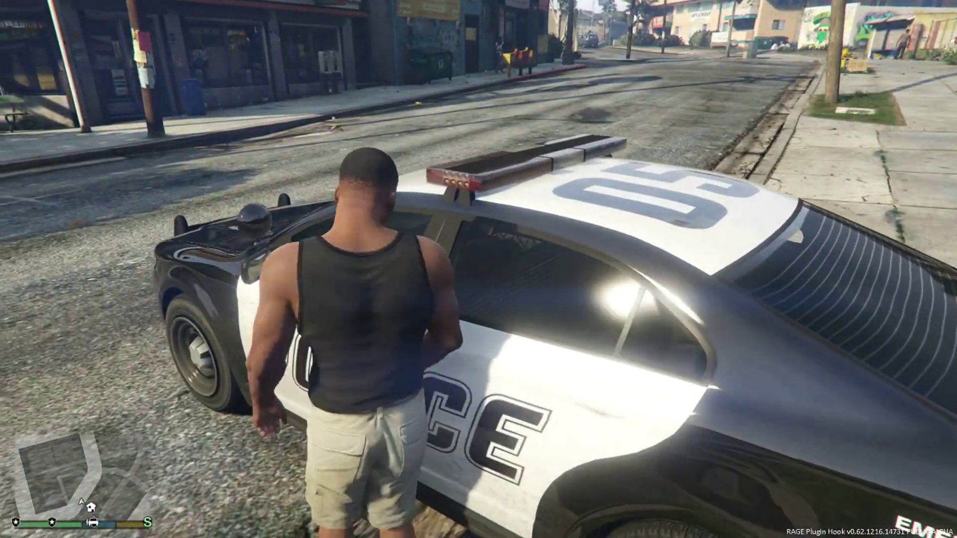
key("f")
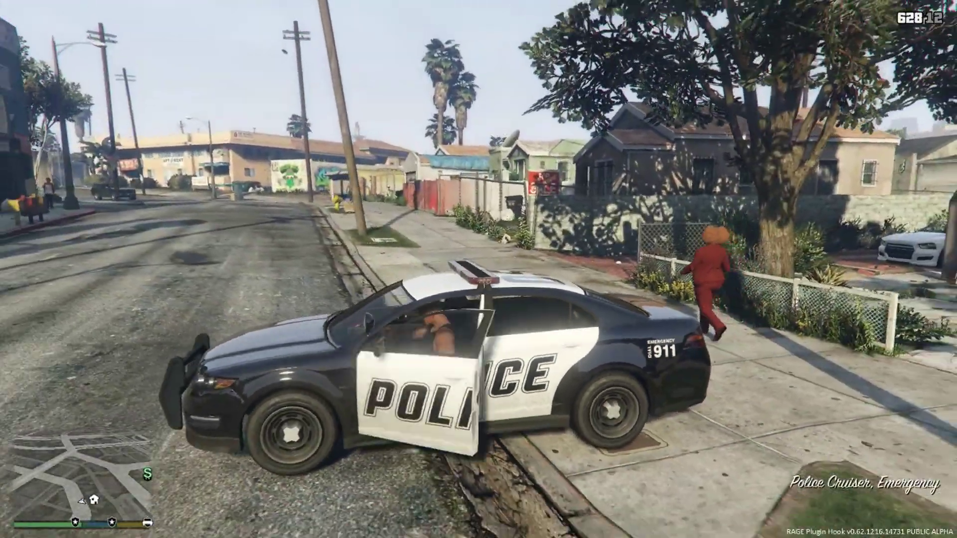
Drive the cruiser up the street into the alley by the church, briefly opening the Look Up computer
key("w")
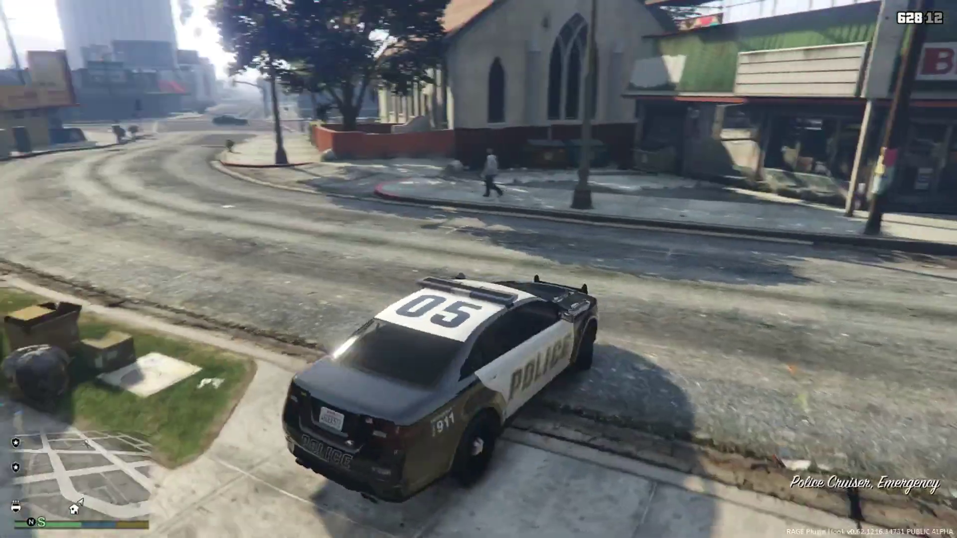
key("a")
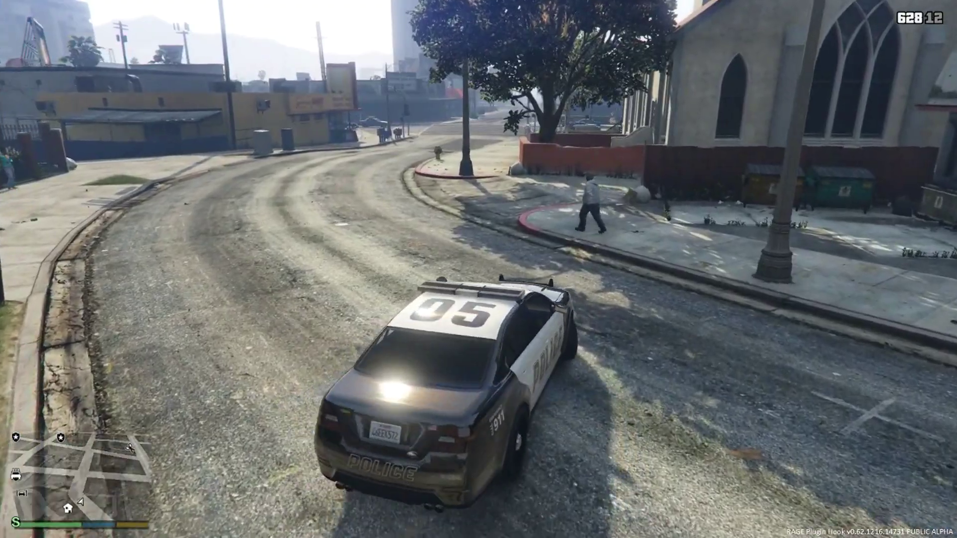
key("w")
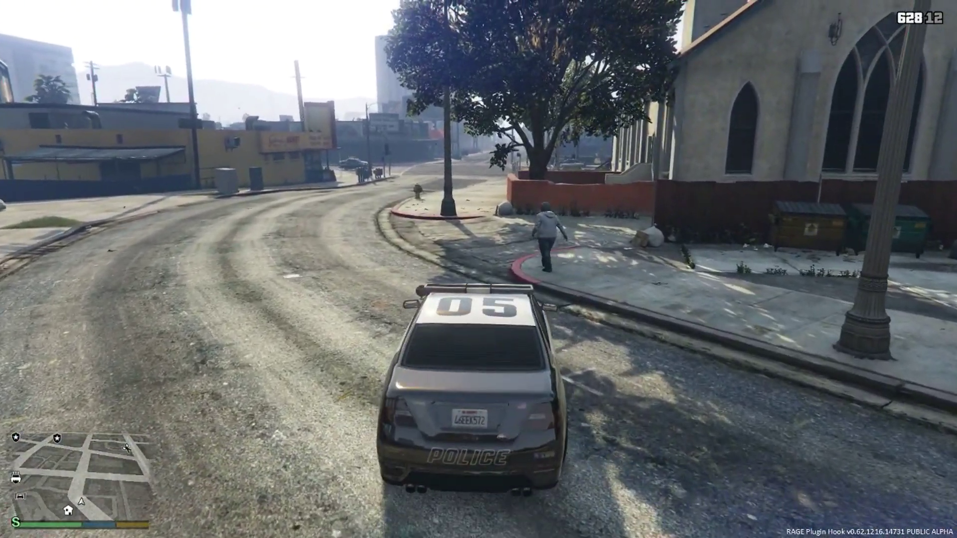
key("d")
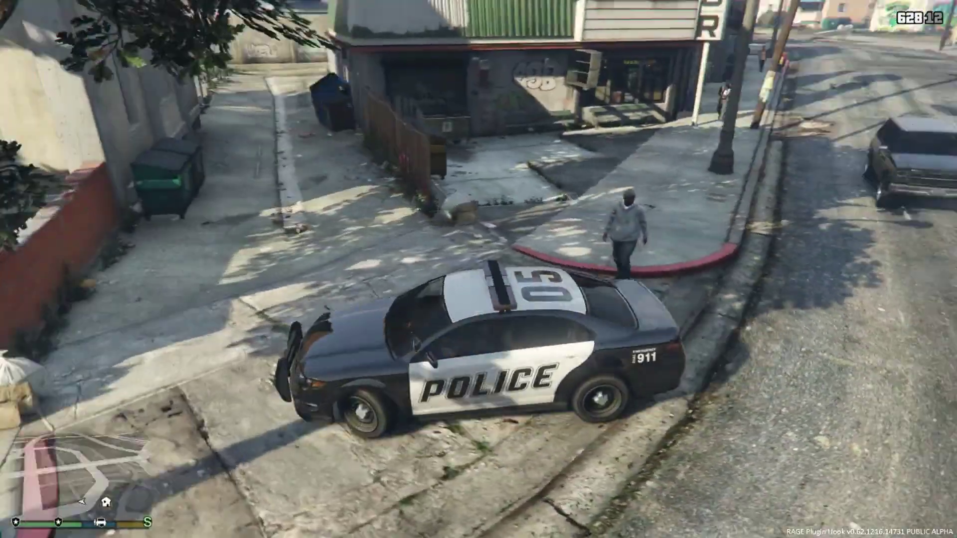
key("w")
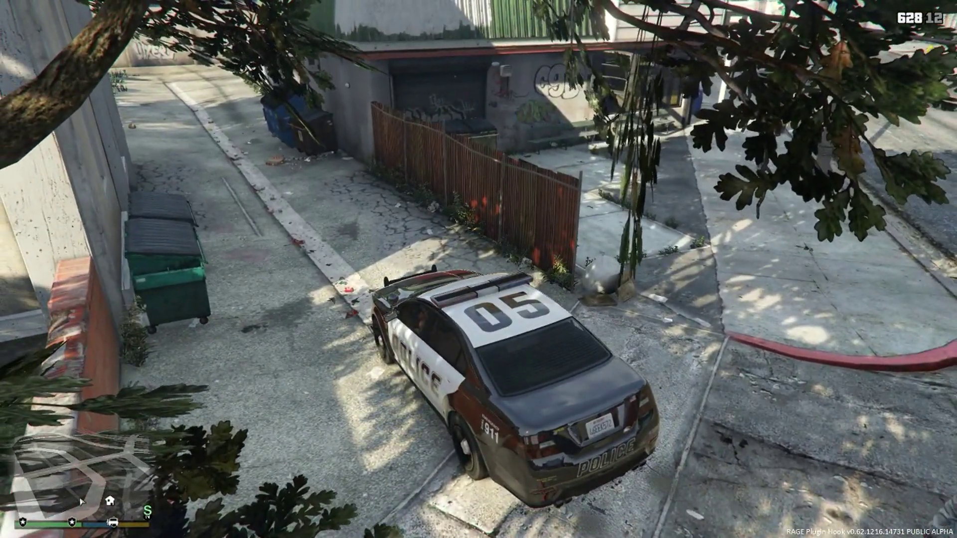
key("shift+Tab")
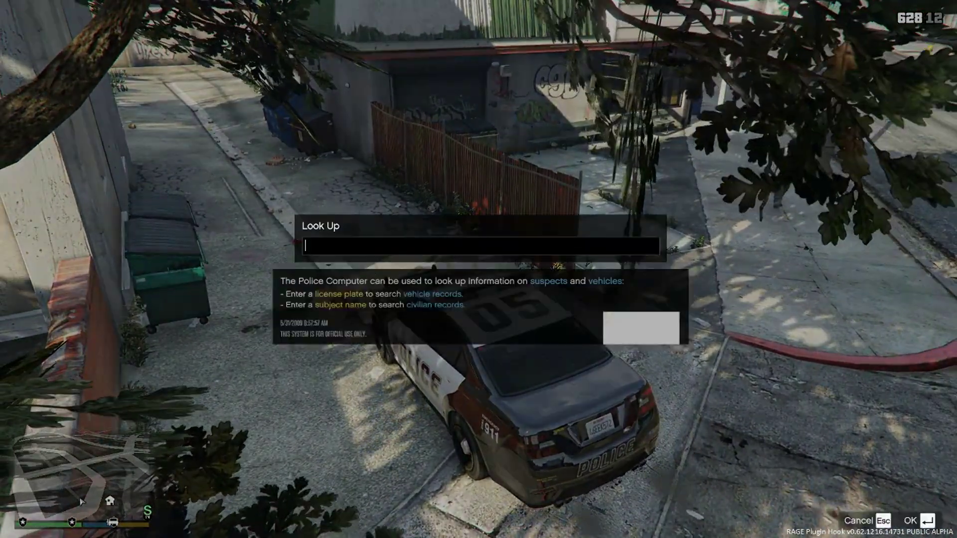
key("Escape")
key("w")
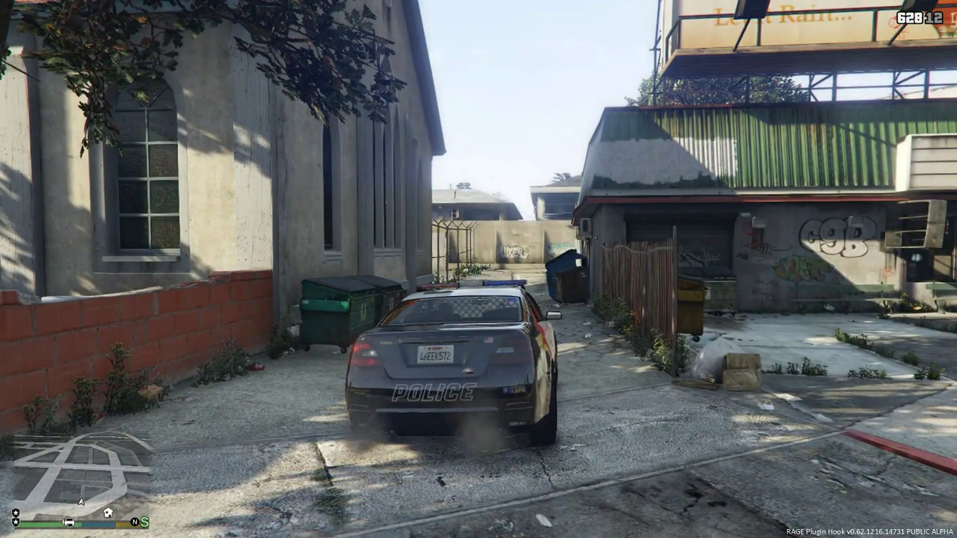